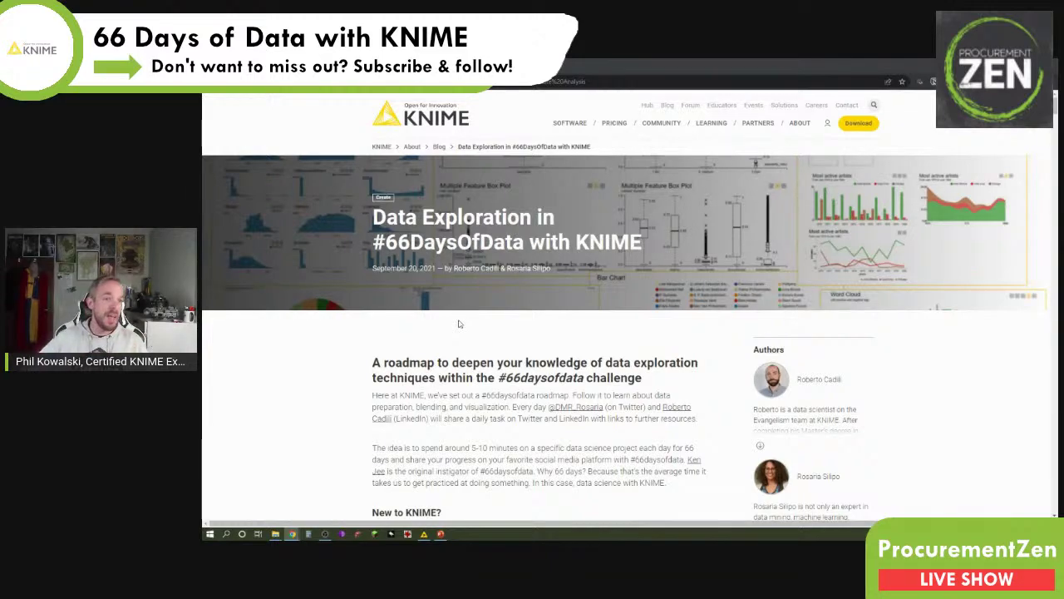
Go to section 6, Plots and Charts - Univariate Analysis, in the blog roadmap and view its example figure enlarged
scroll(458, 323, "down", 5)
scroll(470, 319, "down", 12)
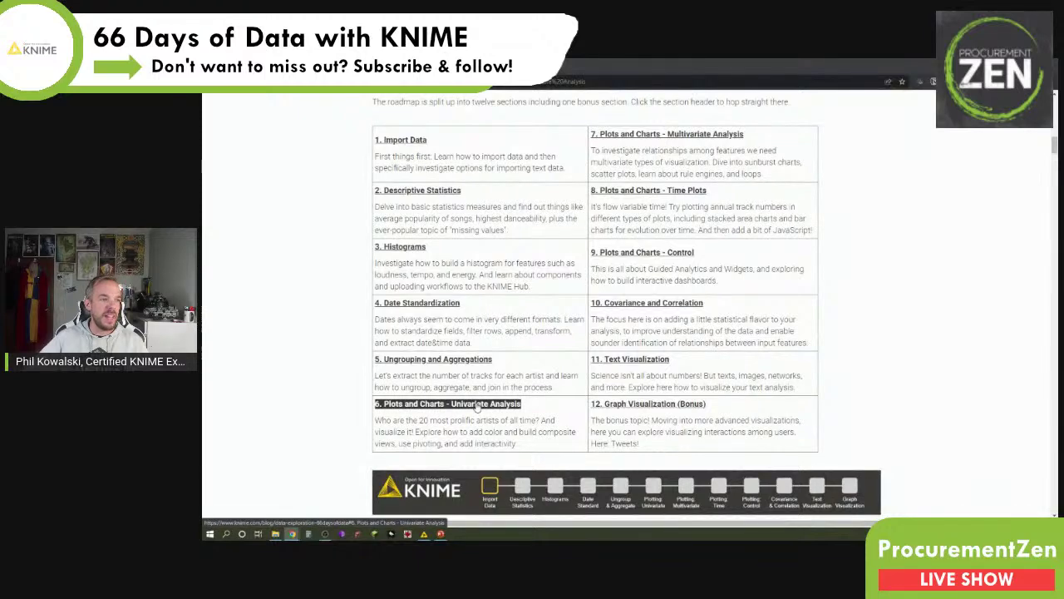
left_click(477, 407)
scroll(766, 327, "down", 2)
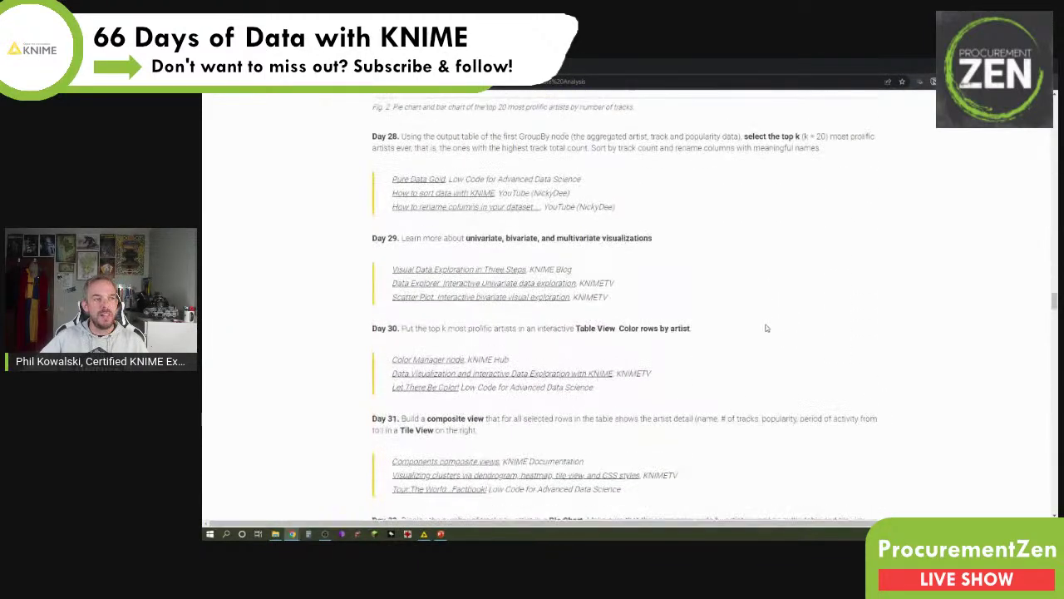
scroll(766, 327, "up", 2)
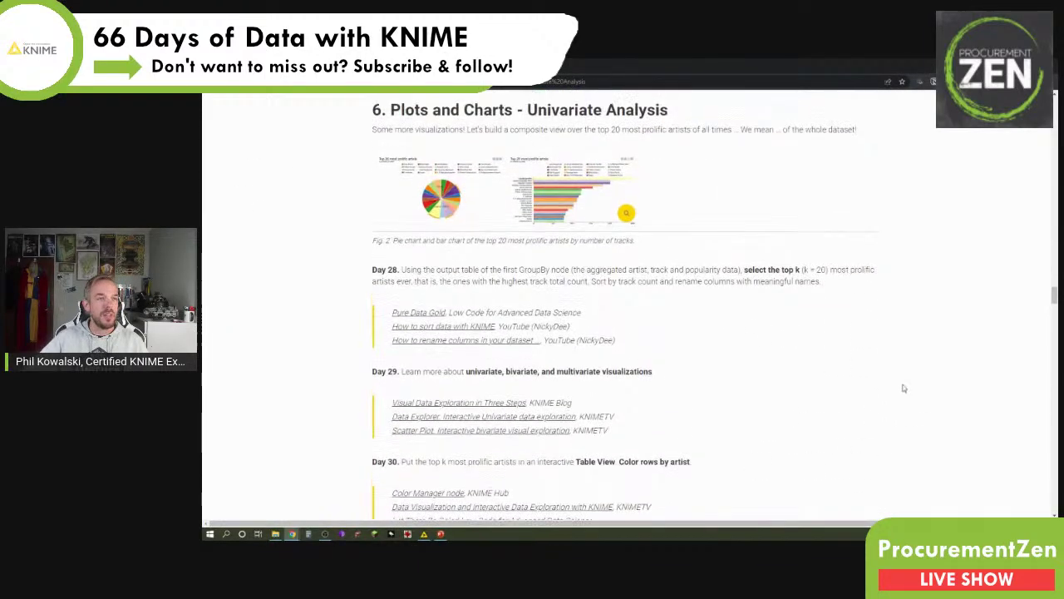
scroll(904, 406, "up", 2)
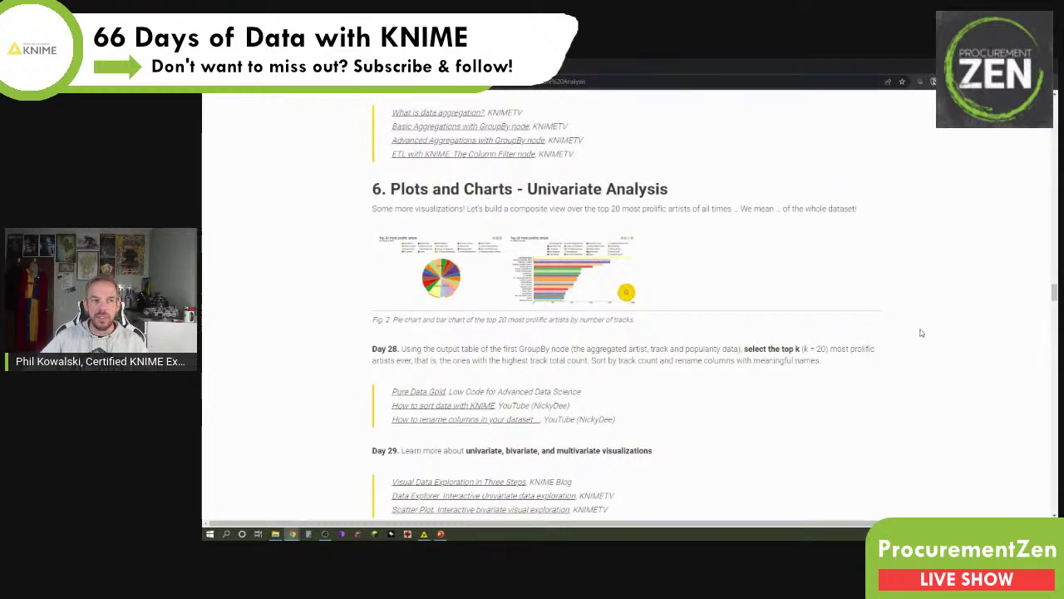
left_click(626, 293)
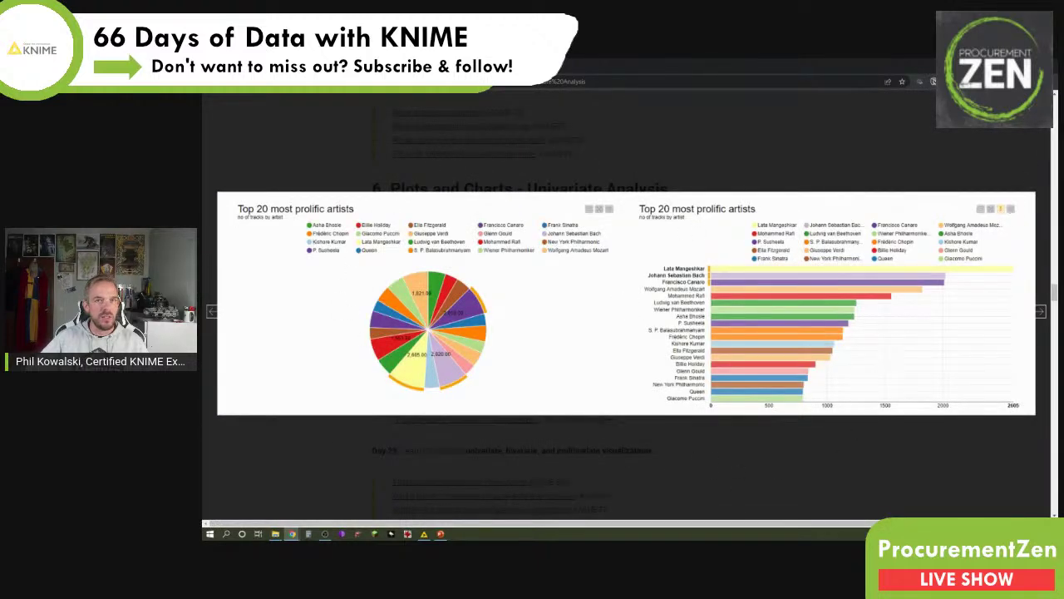
left_click(962, 204)
Read the Day 29 to Day 34 tasks, including the Day 32 pie chart of tracks by artist
scroll(756, 319, "down", 4)
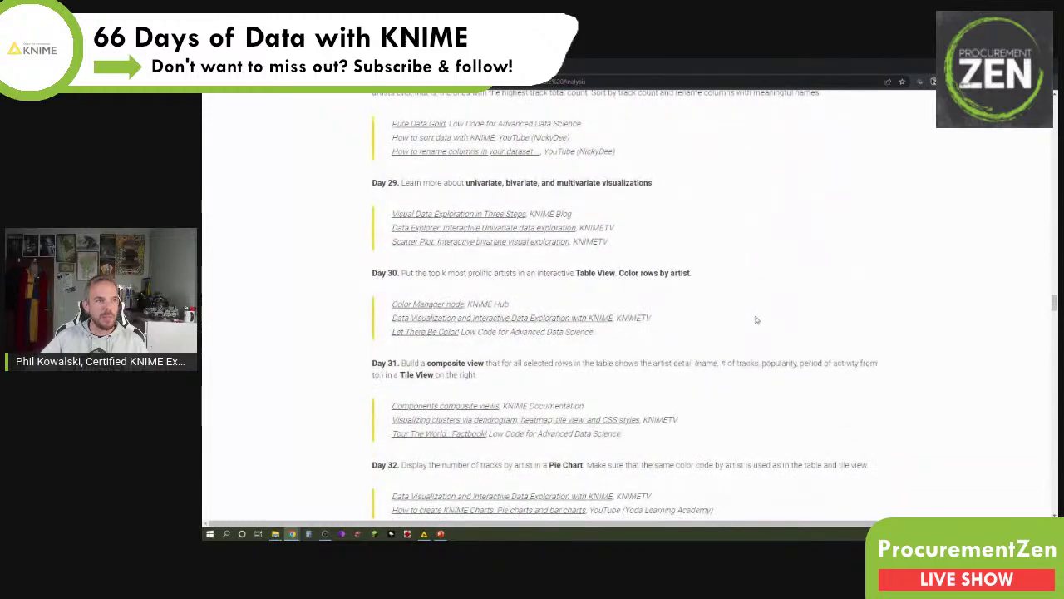
scroll(756, 319, "down", 5)
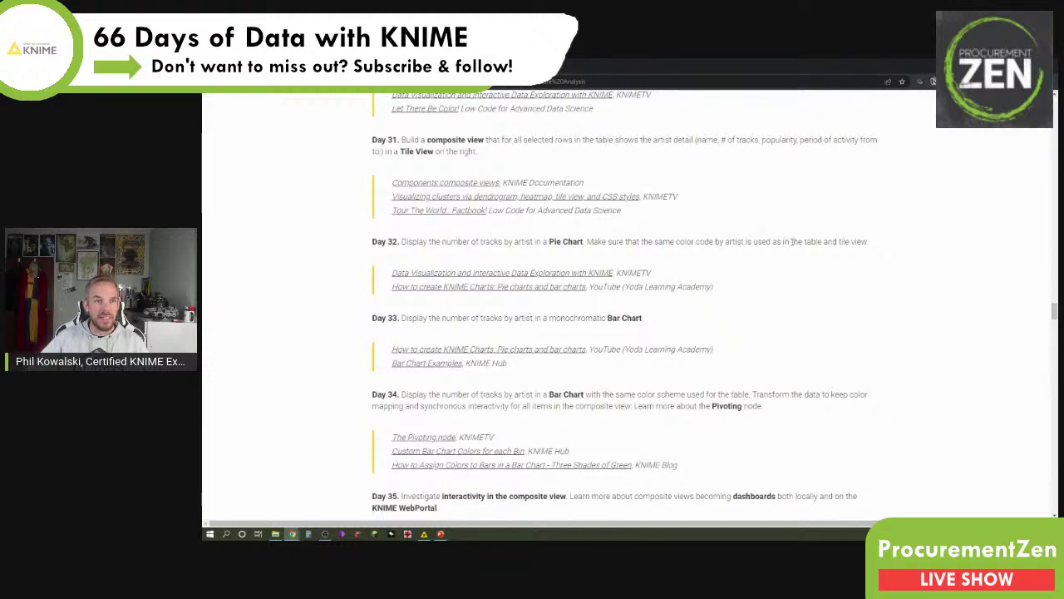
scroll(792, 245, "up", 1)
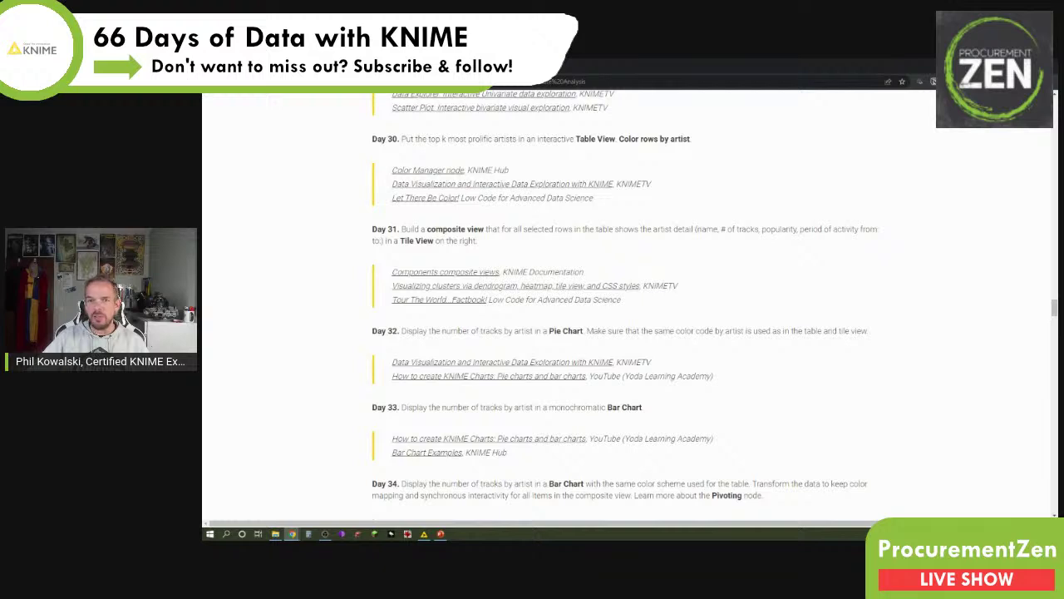
Switch to KNIME and open the interactive view of the Artists Details component
key("alt+Tab")
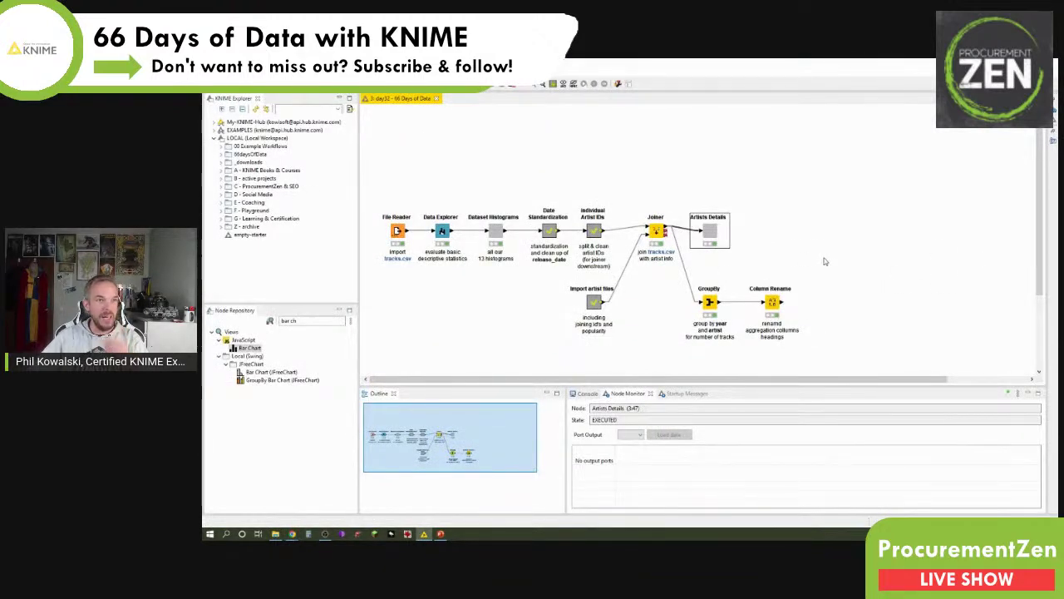
right_click(708, 240)
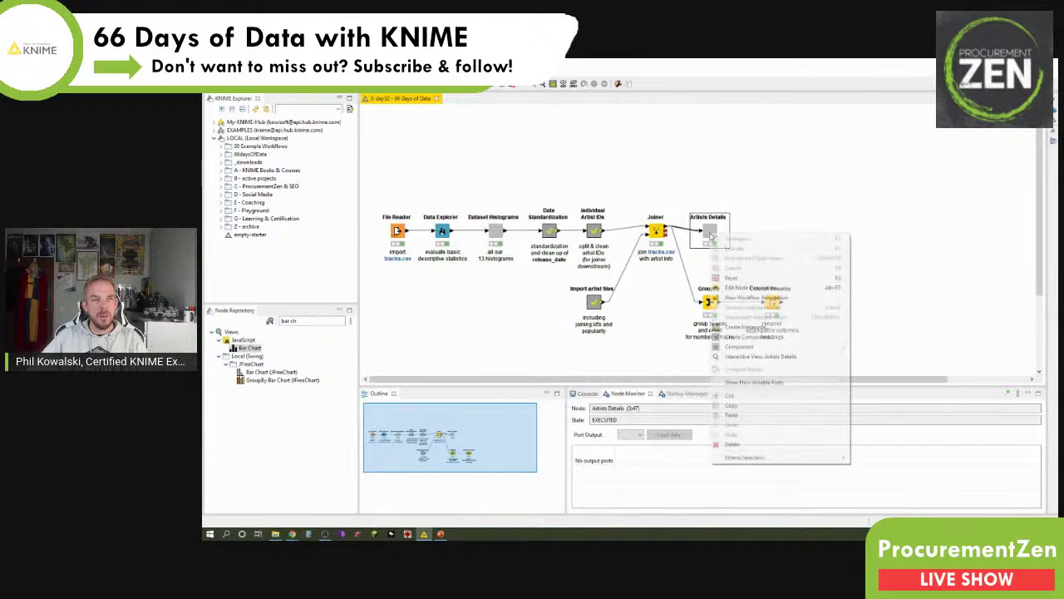
left_click(761, 359)
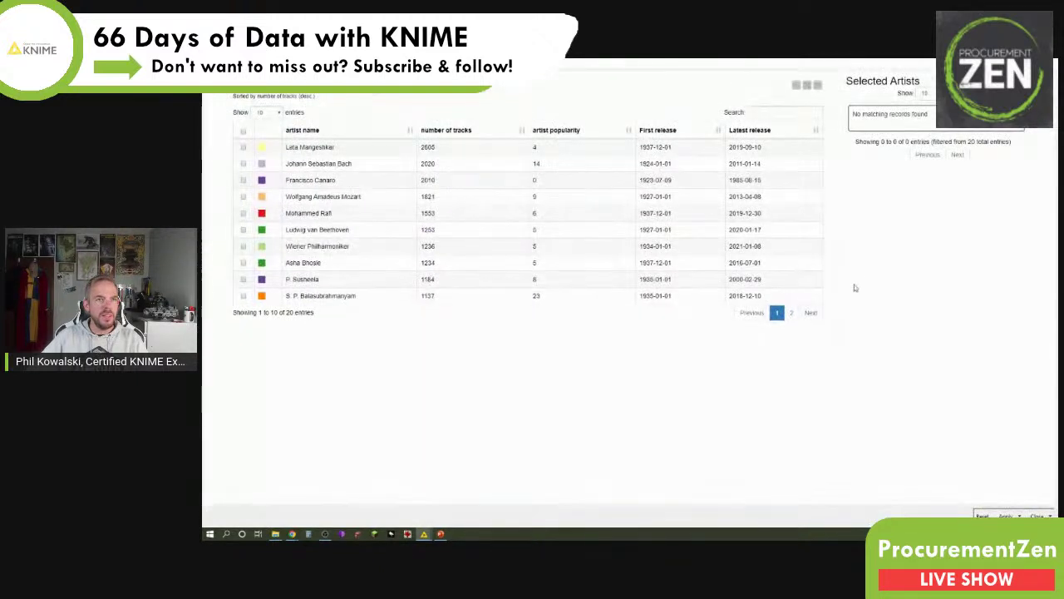
Select Ludwig van Beethoven, P. Susheela and Francisco Canaro to check their tiles, and close the view discarding the changes
left_click(295, 231)
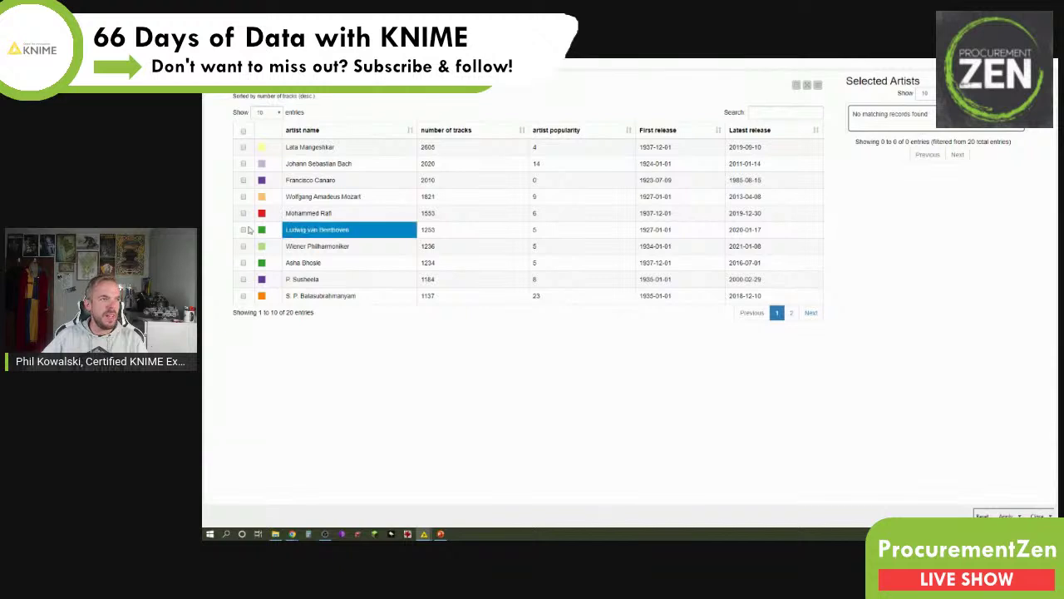
left_click(243, 230)
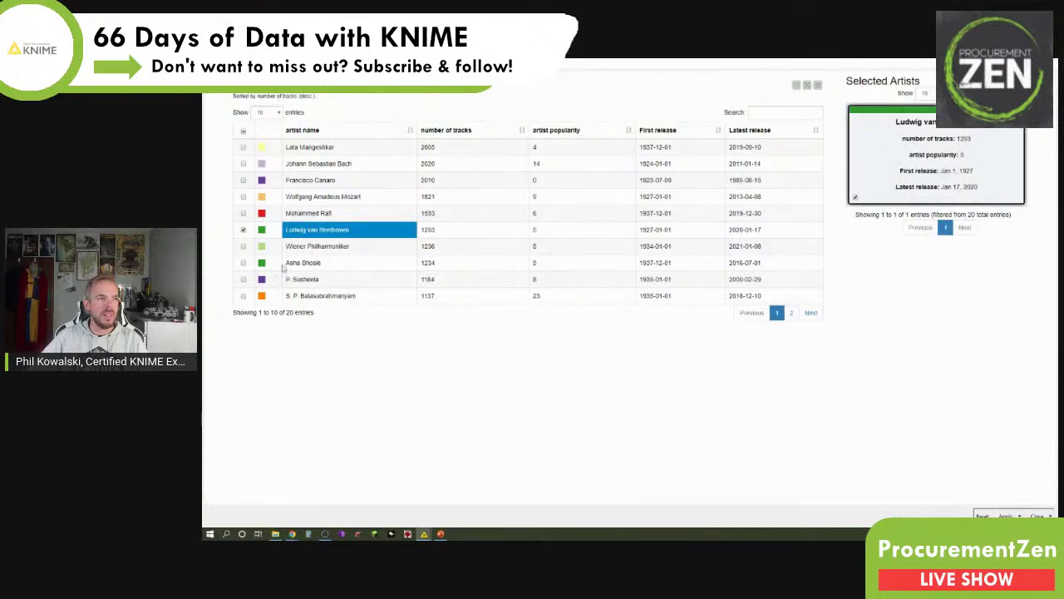
left_click(243, 280)
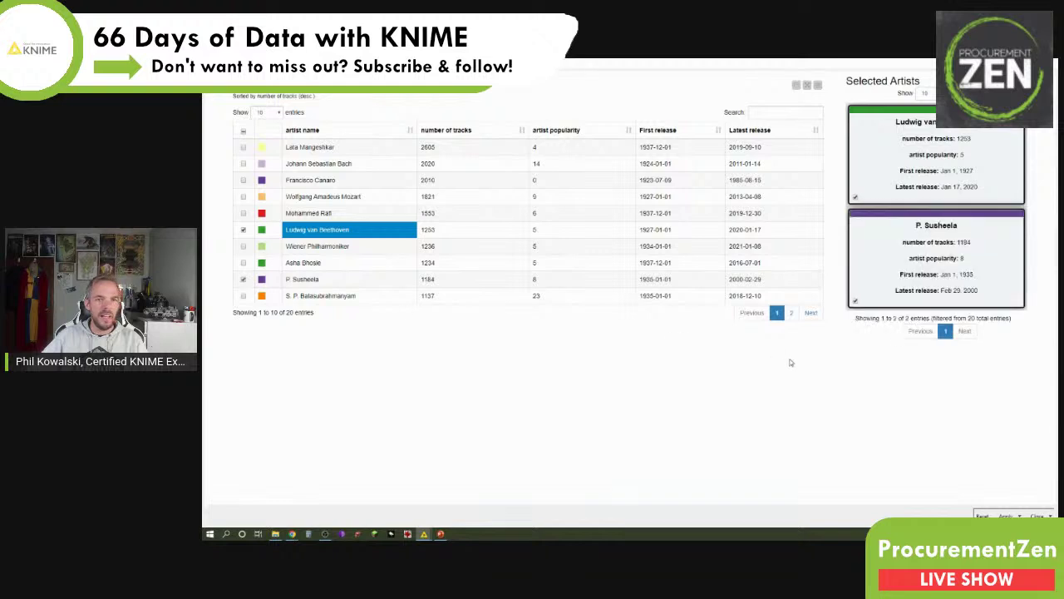
left_click(243, 180)
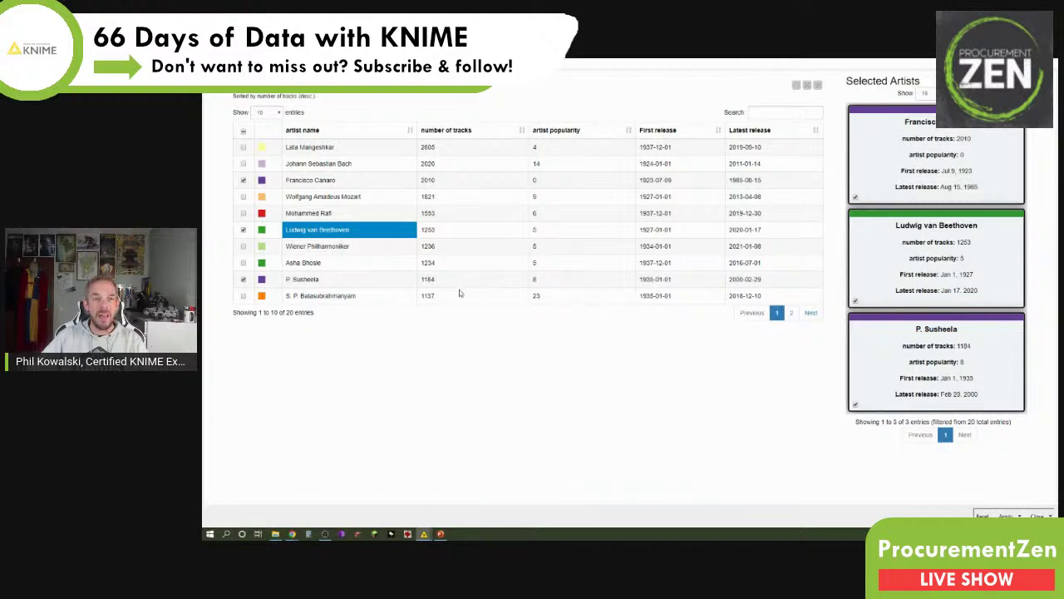
left_click(1037, 516)
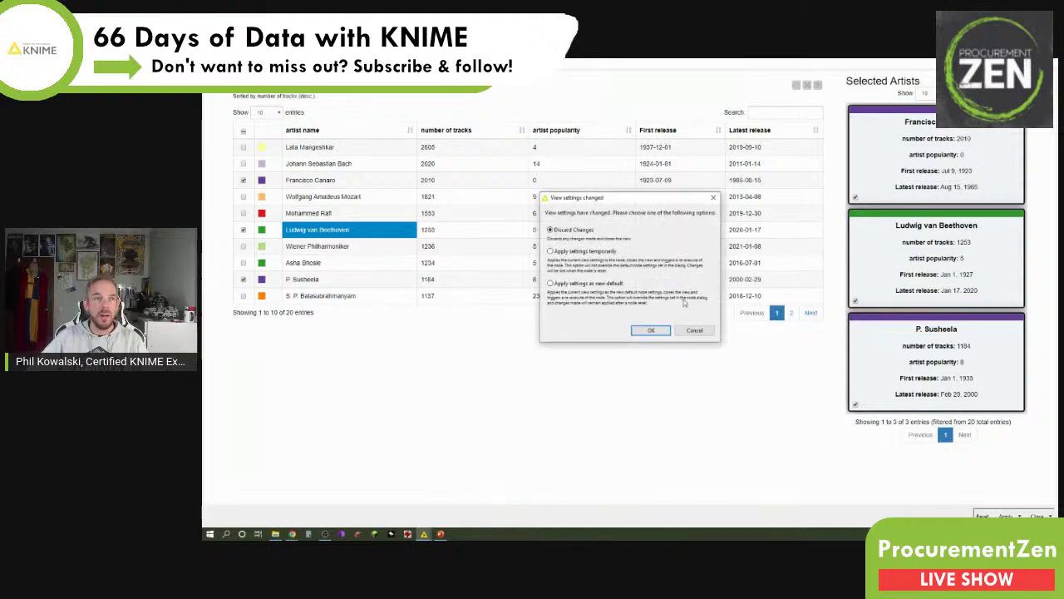
left_click(639, 332)
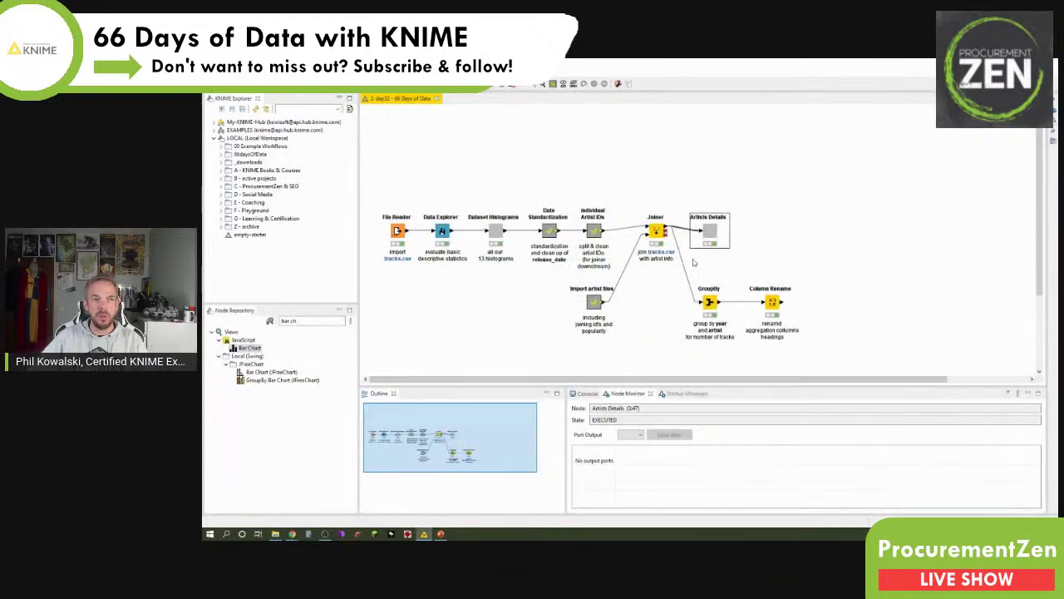
Open the Artists Details component to edit its inner workflow
right_click(709, 235)
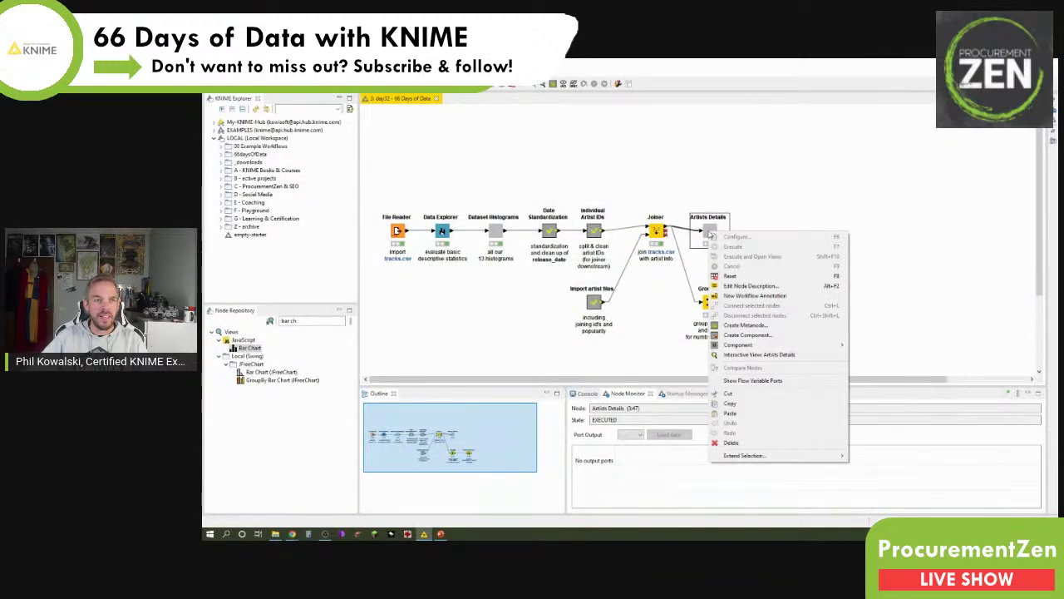
mouse_move(783, 350)
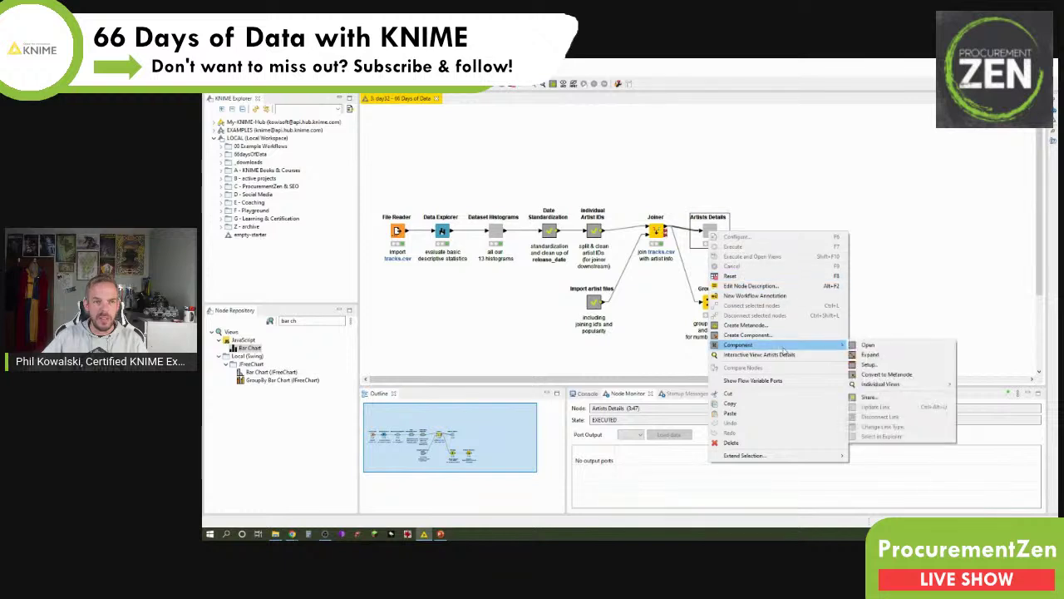
left_click(867, 344)
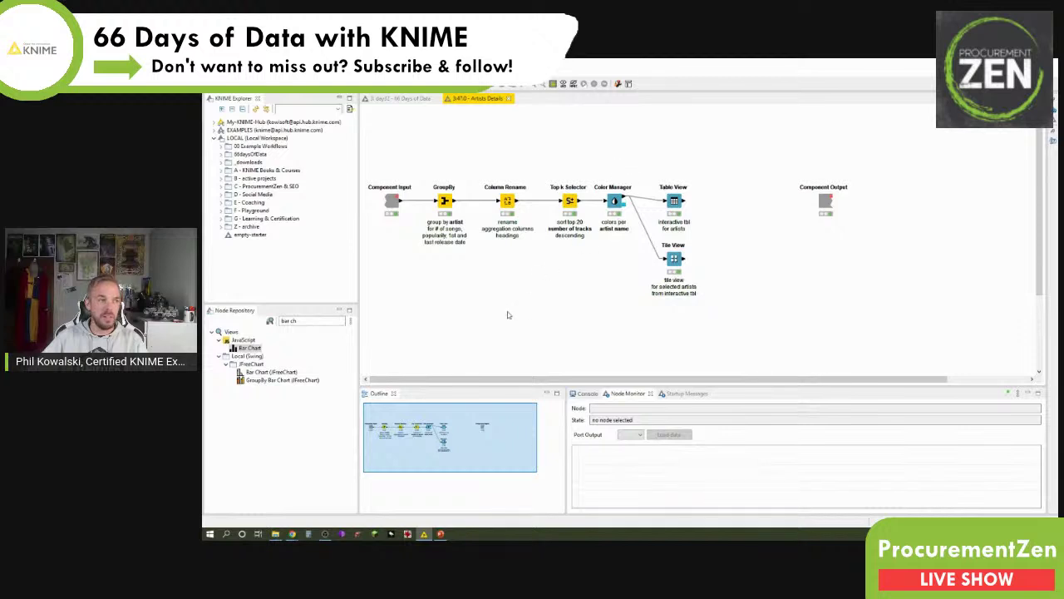
Search the node repository for "pie", place a Pie/Donut Chart node above Table View, and connect it to the Color Manager's output
left_click(250, 322)
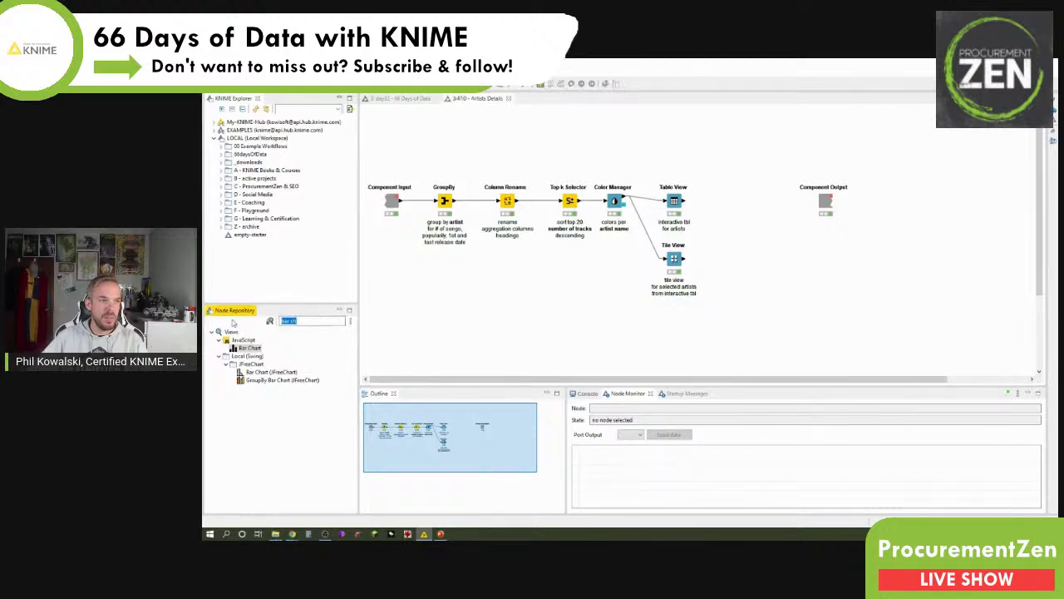
type("pie ch")
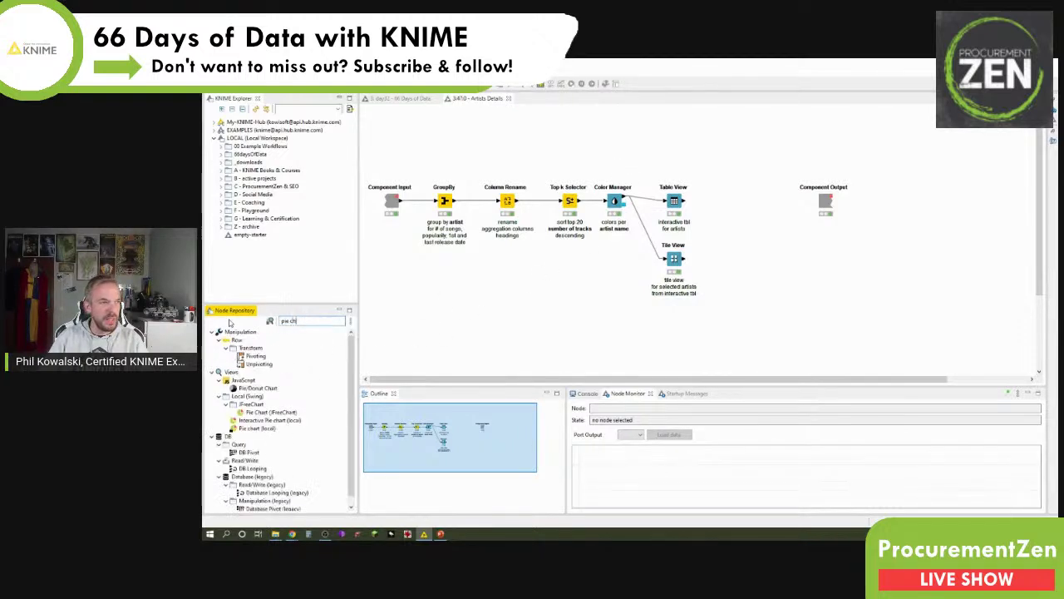
type("art")
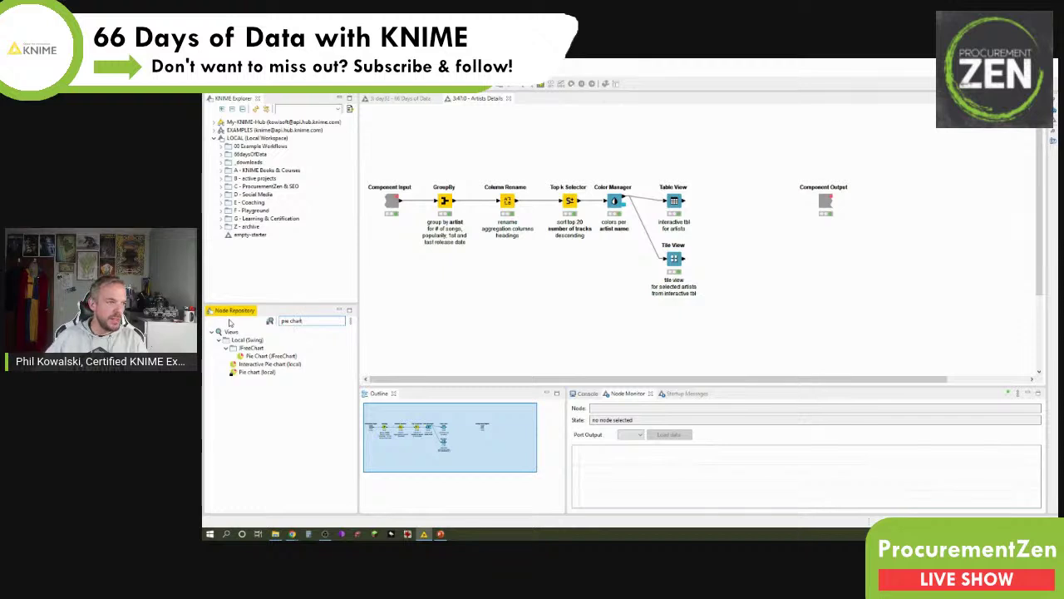
key("BackSpace")
key("BackSpace")
key("BackSpace")
key("BackSpace")
key("BackSpace")
key("BackSpace")
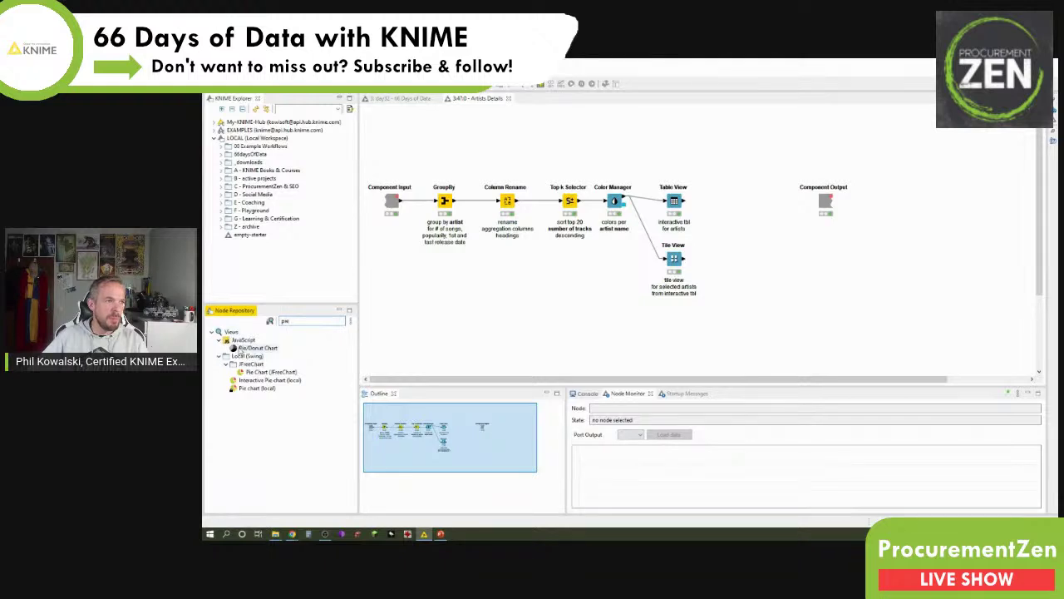
left_click_drag(236, 349, 674, 142)
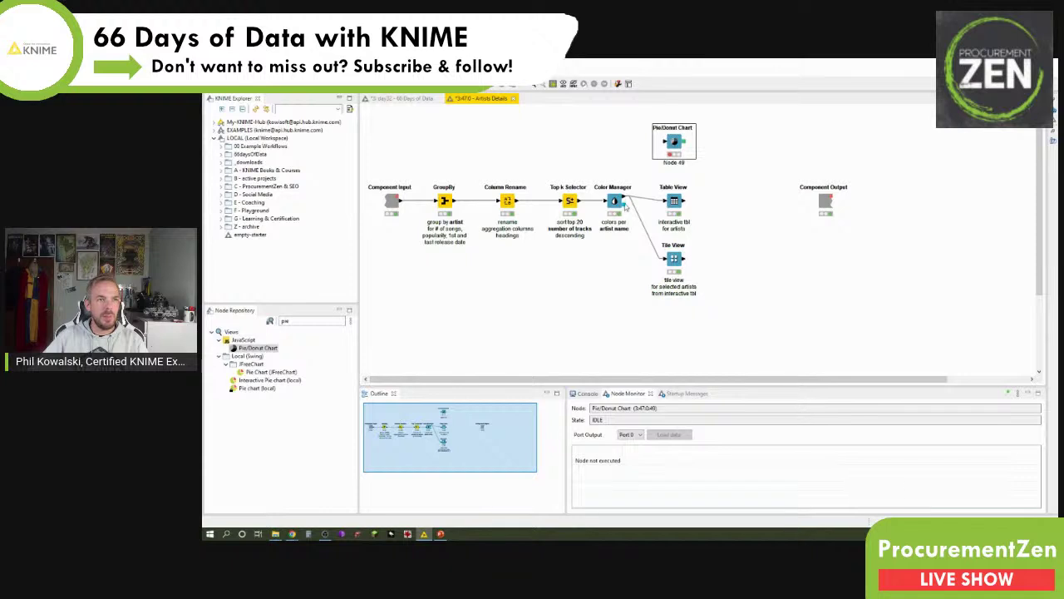
left_click_drag(623, 200, 666, 143)
Configure the Pie/Donut Chart with title "Most prolfic artists" and subtitle "by number of tracks", with donut plotting switched off
double_click(675, 142)
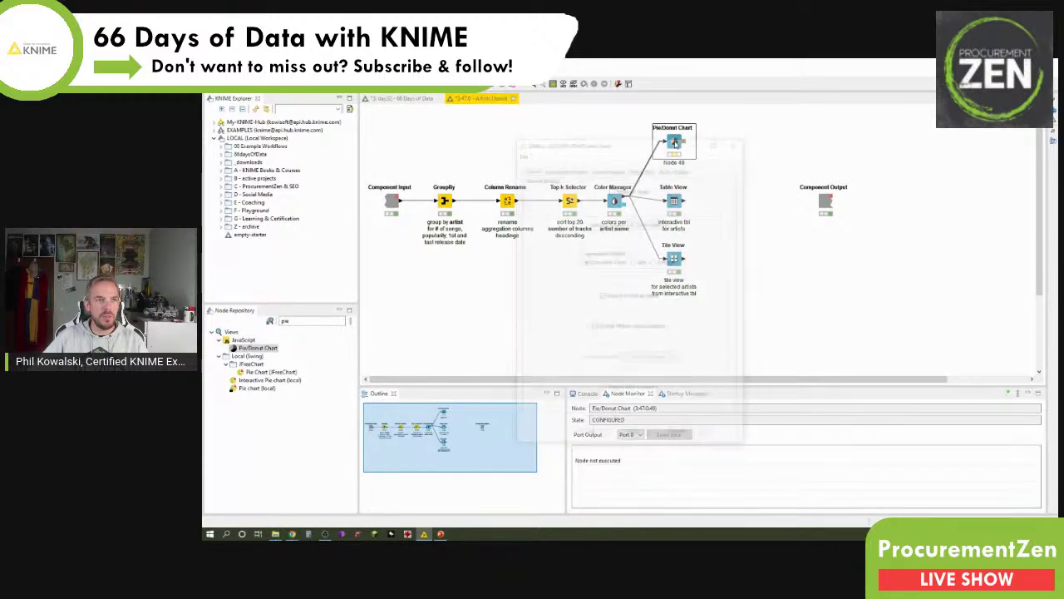
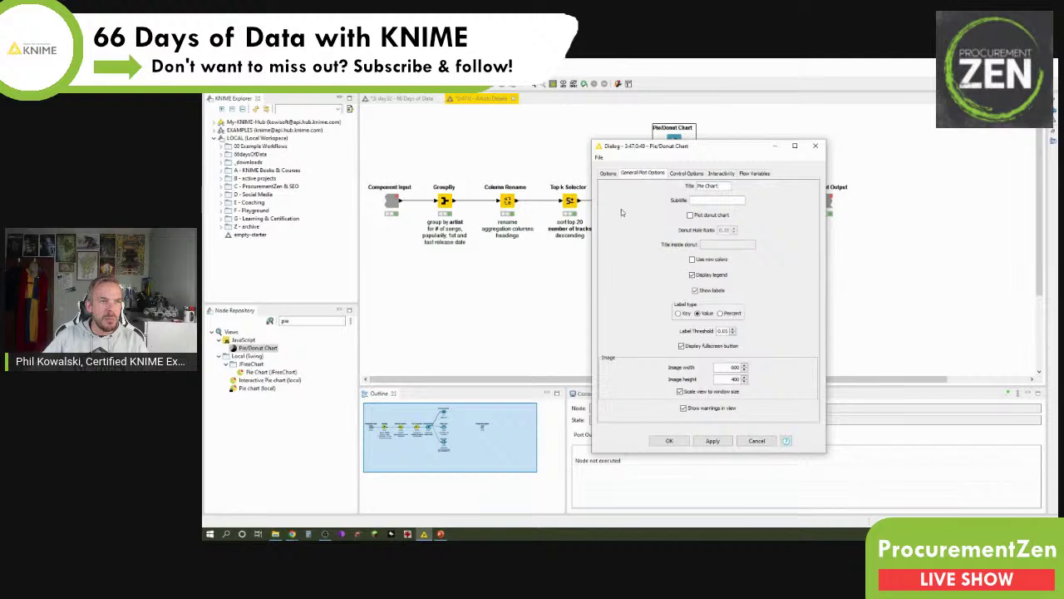
left_click(693, 217)
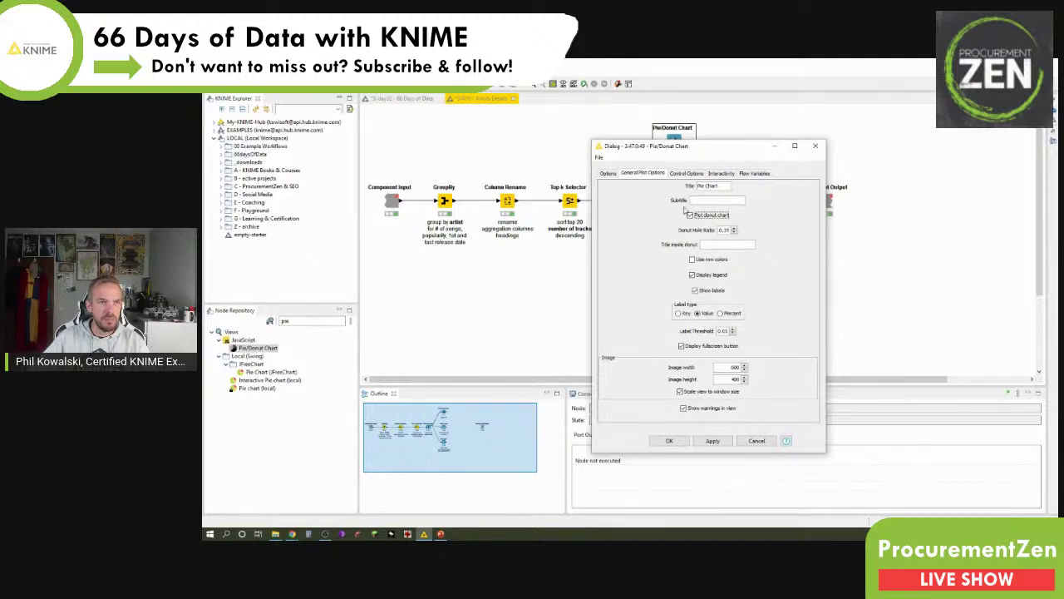
left_click_drag(728, 186, 572, 178)
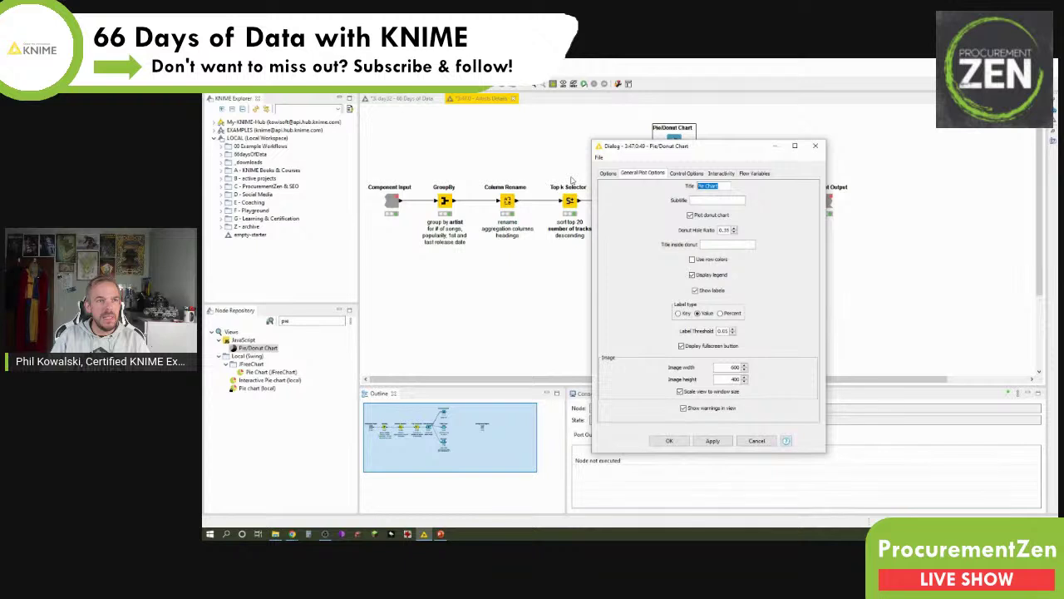
type("Most pop")
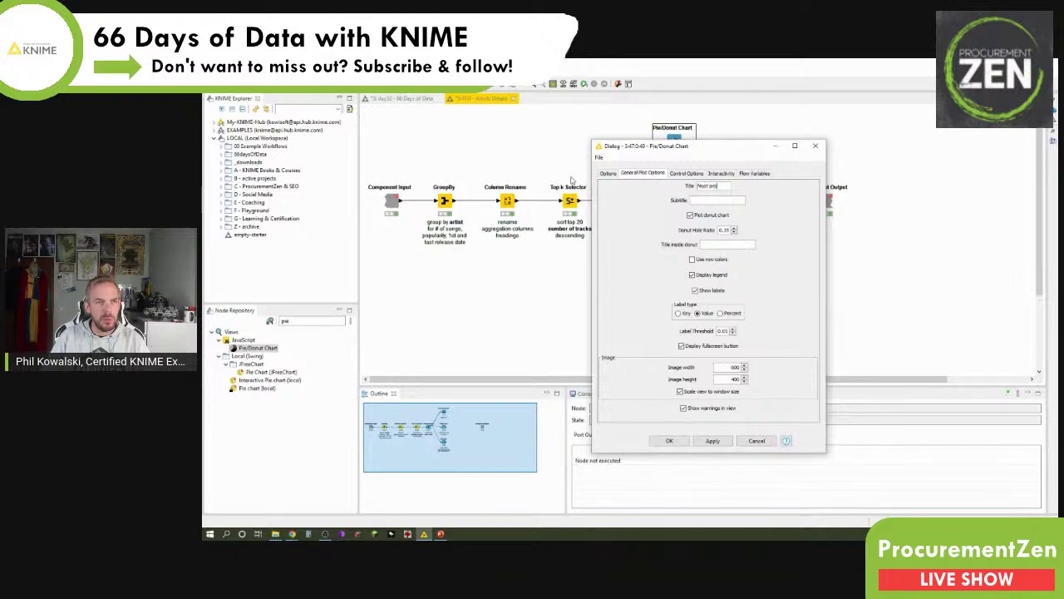
type("lific artists")
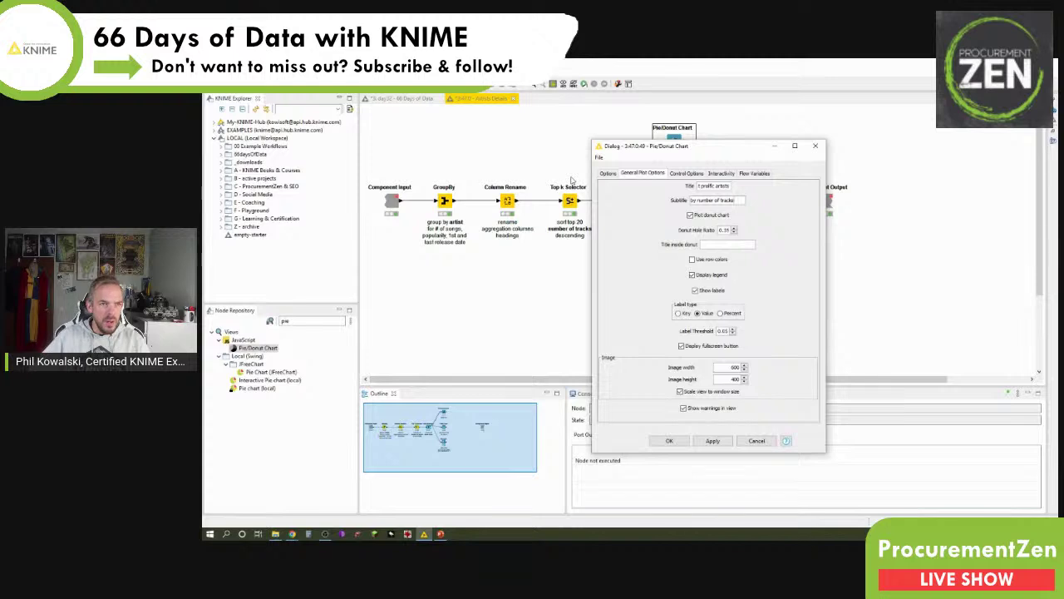
left_click(706, 216)
left_click(707, 217)
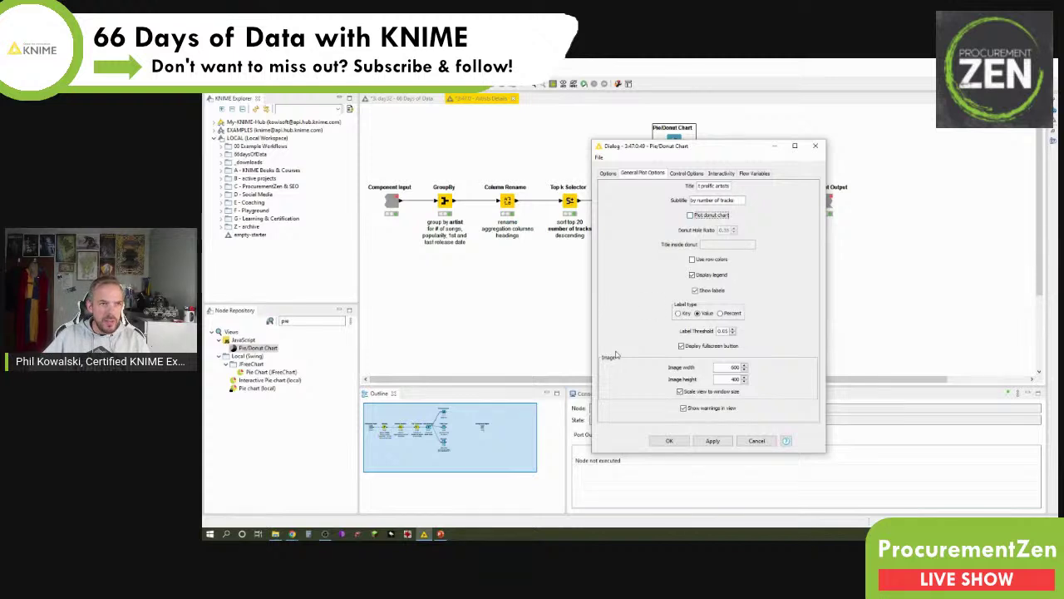
left_click(669, 441)
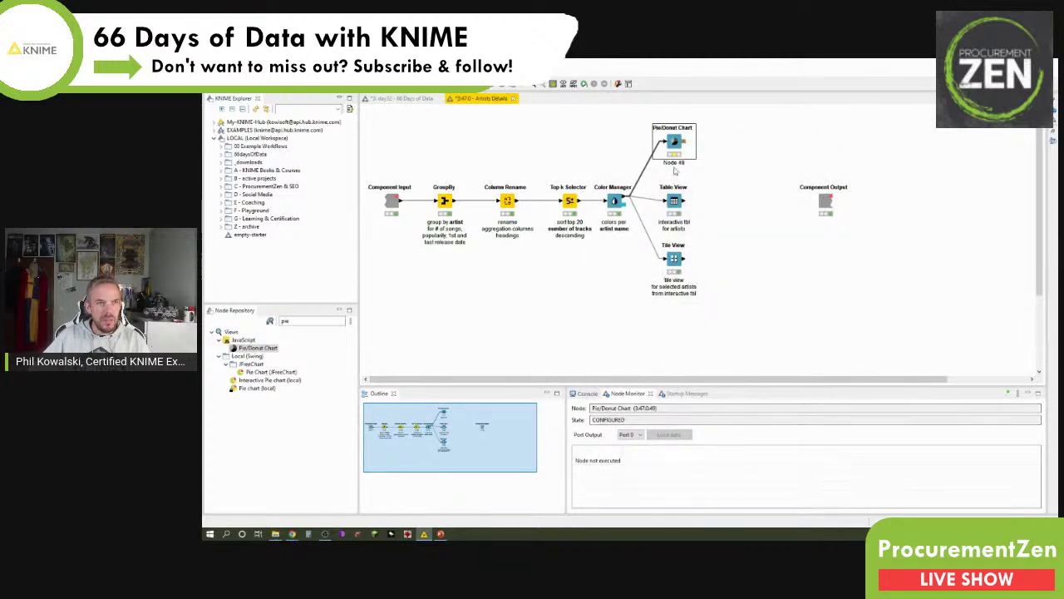
Execute the Pie/Donut Chart node and view the resulting chart, closing its window after the check
right_click(671, 141)
left_click(690, 165)
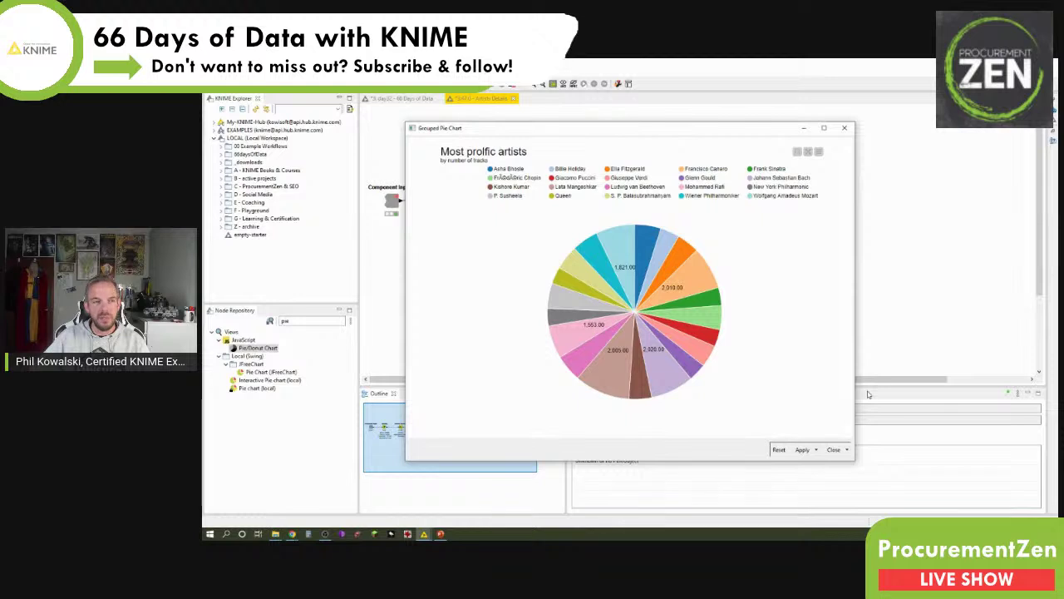
left_click(844, 127)
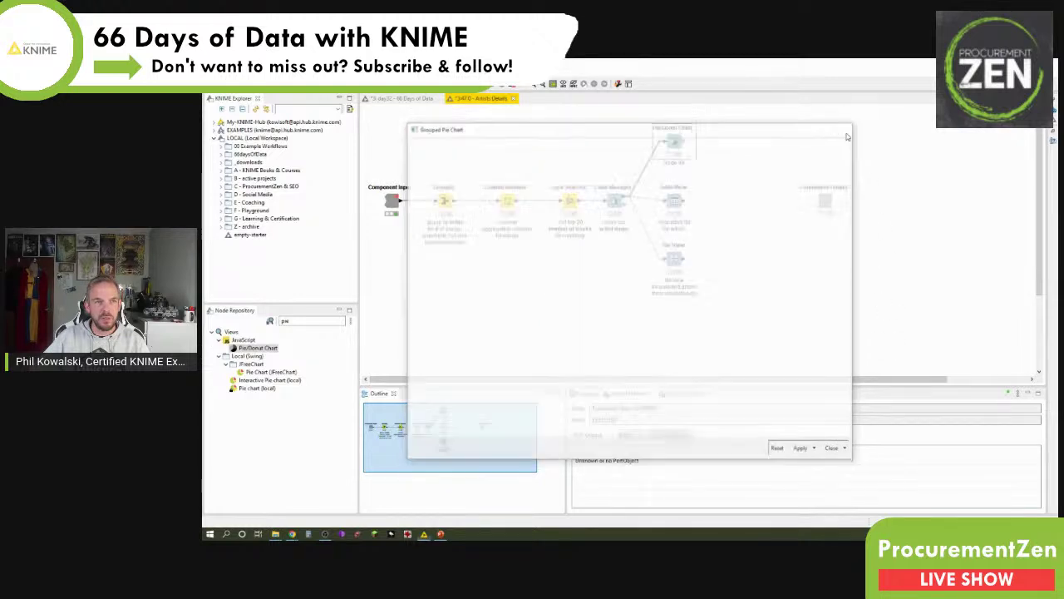
Turn off the labels in the Pie/Donut Chart's general plot options while keeping the legend displayed
double_click(675, 142)
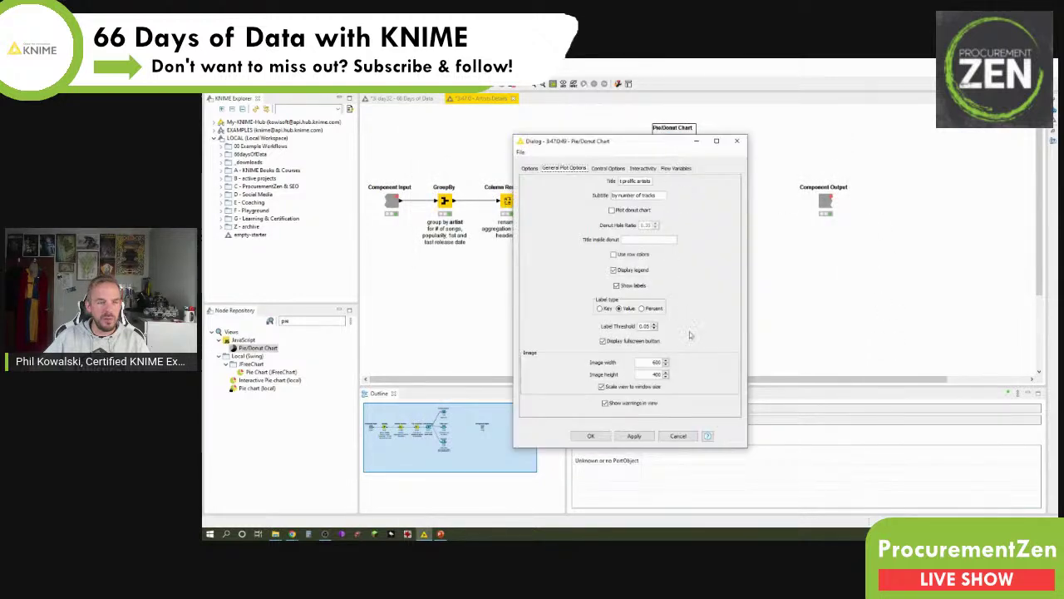
left_click(625, 269)
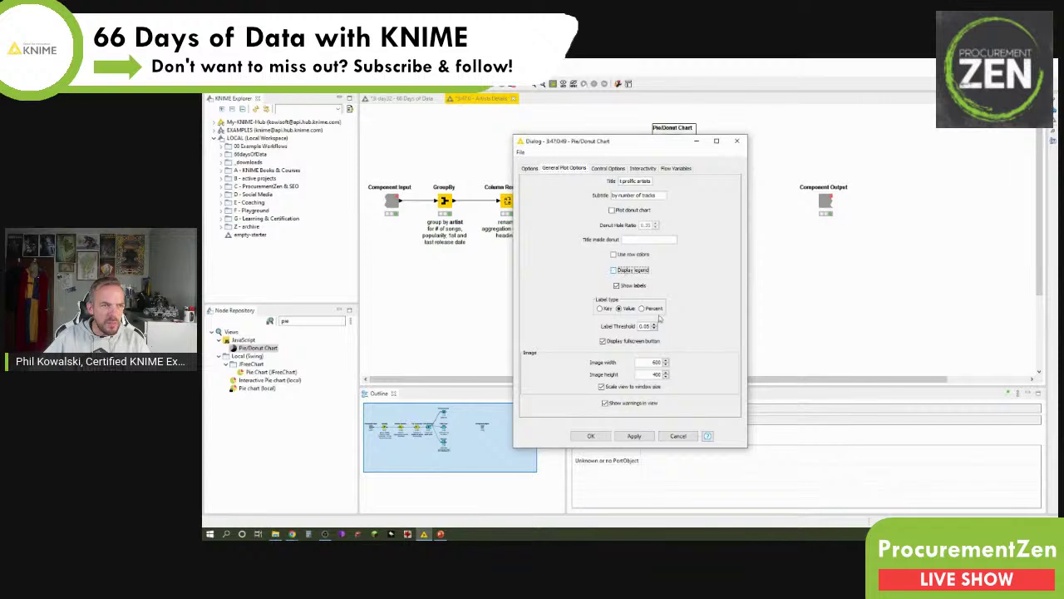
left_click(628, 287)
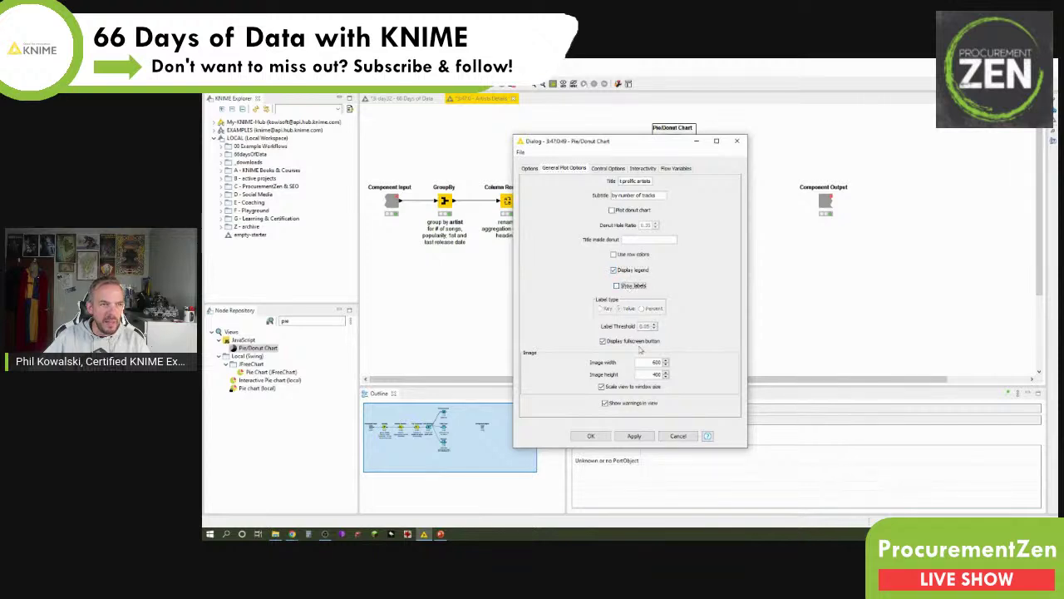
left_click(605, 436)
Execute the Pie/Donut Chart node with its view, inspect individual pie slices, and close the view
right_click(670, 143)
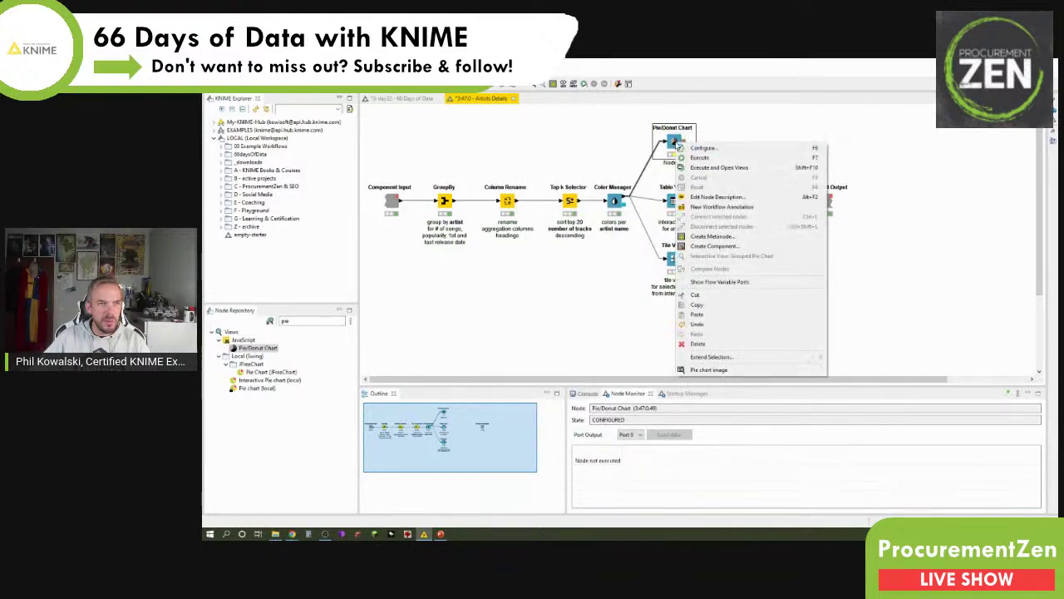
left_click(693, 167)
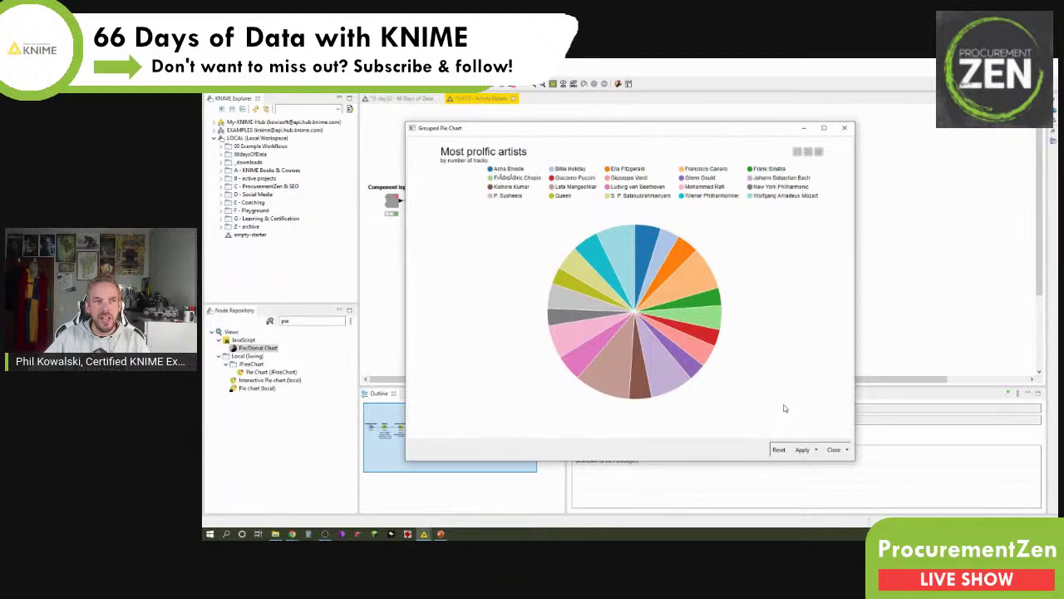
mouse_move(615, 237)
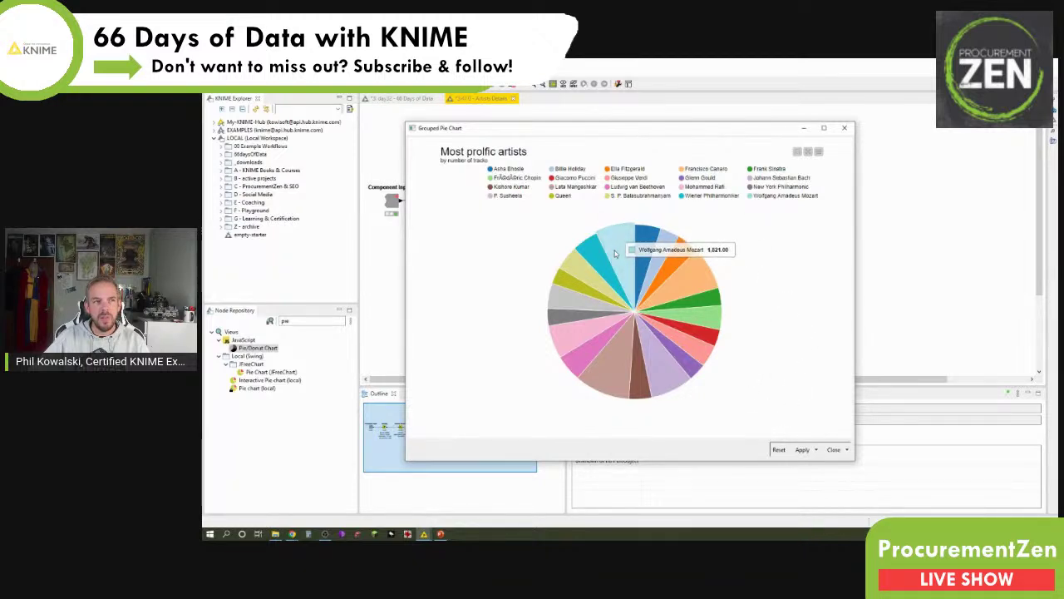
mouse_move(651, 372)
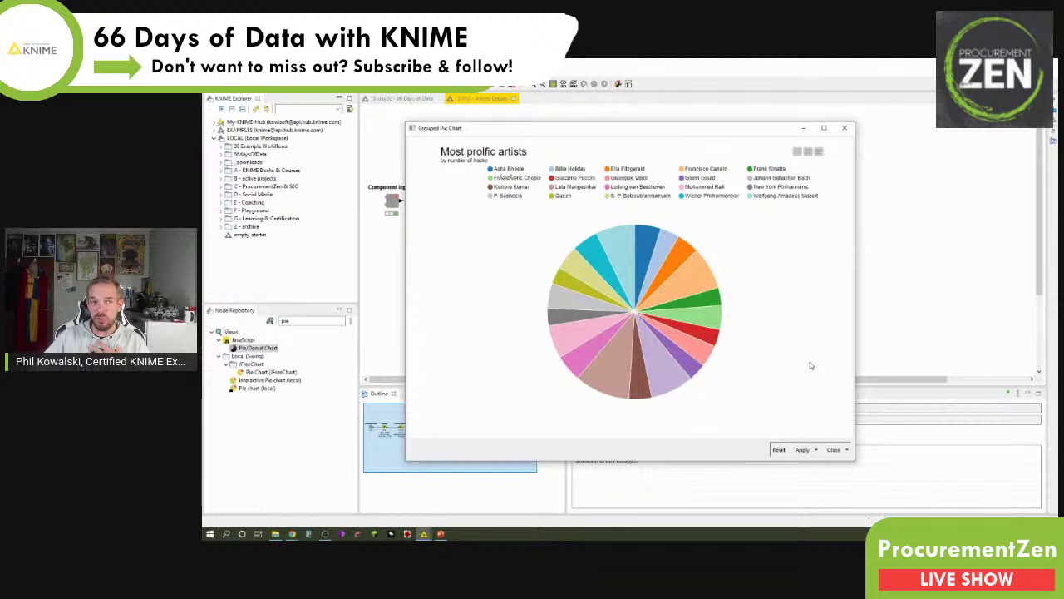
left_click(844, 128)
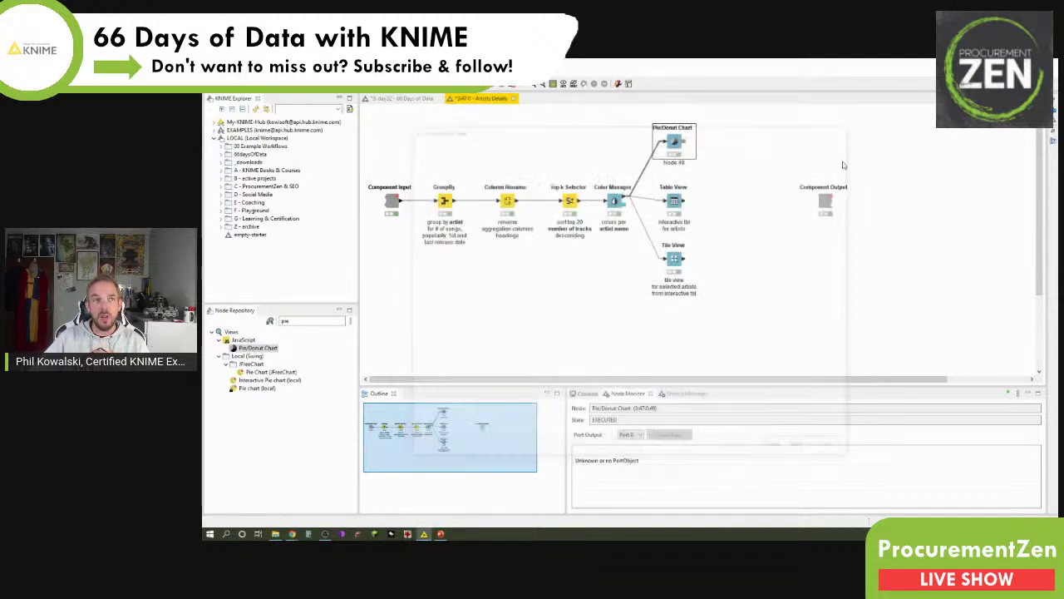
Switch on donut plotting for the Pie/Donut Chart, re-execute it with its view, and close the view after checking it
double_click(675, 143)
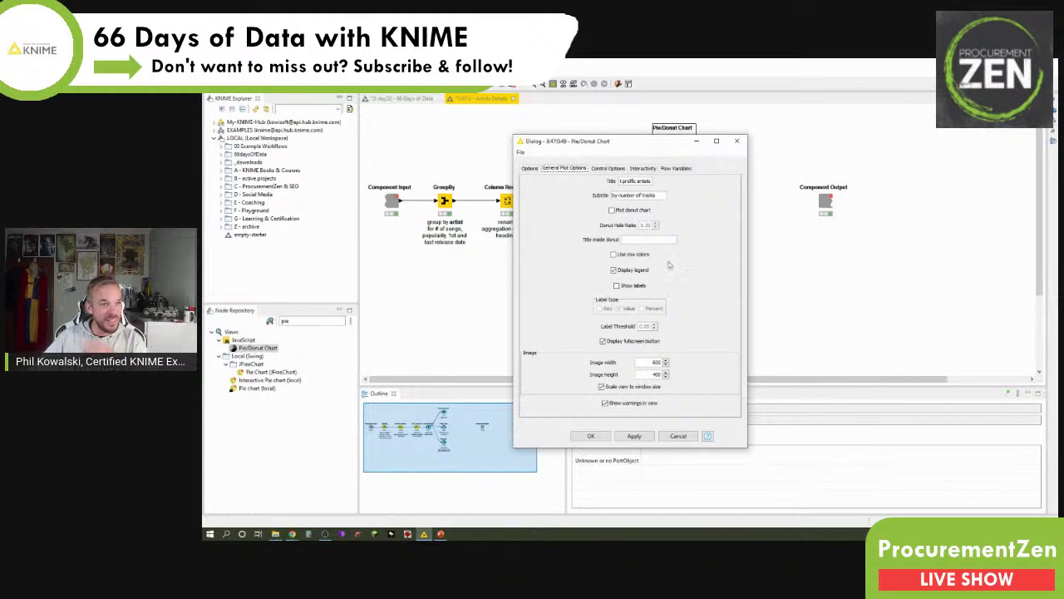
left_click(630, 210)
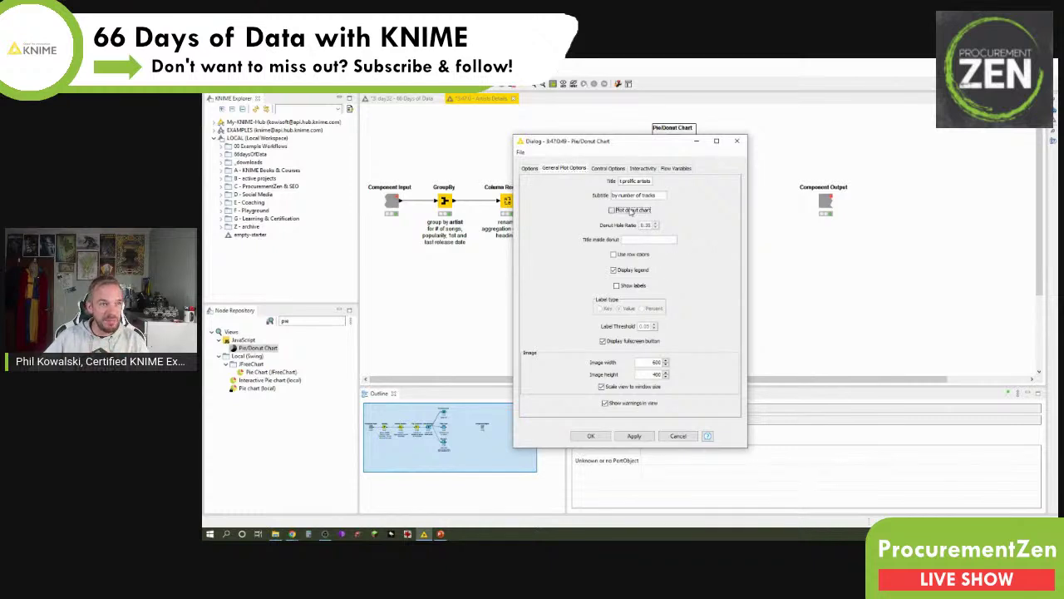
left_click(588, 436)
right_click(677, 142)
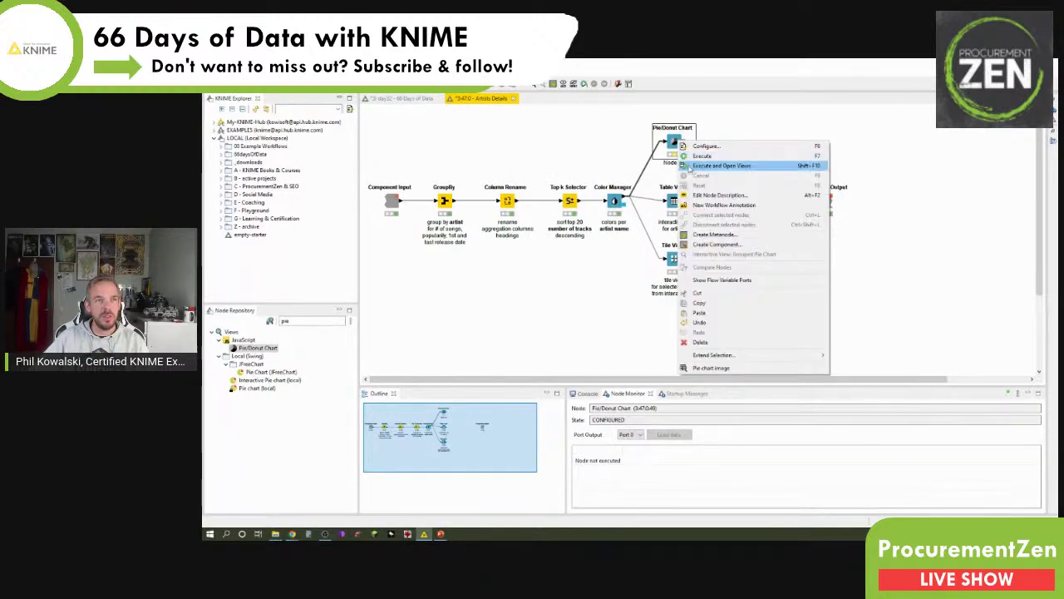
left_click(688, 169)
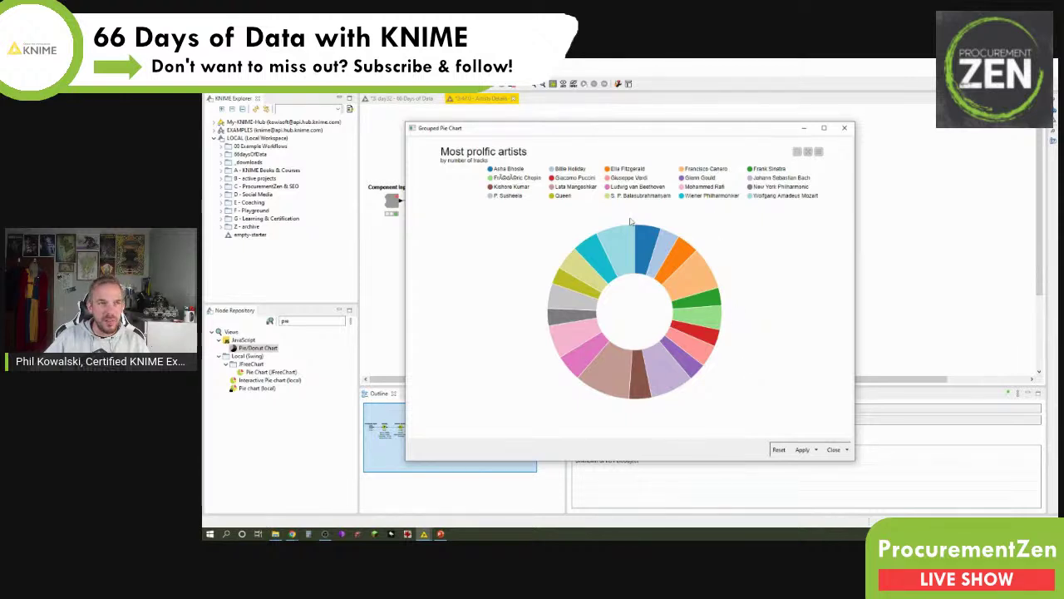
left_click_drag(666, 130, 497, 87)
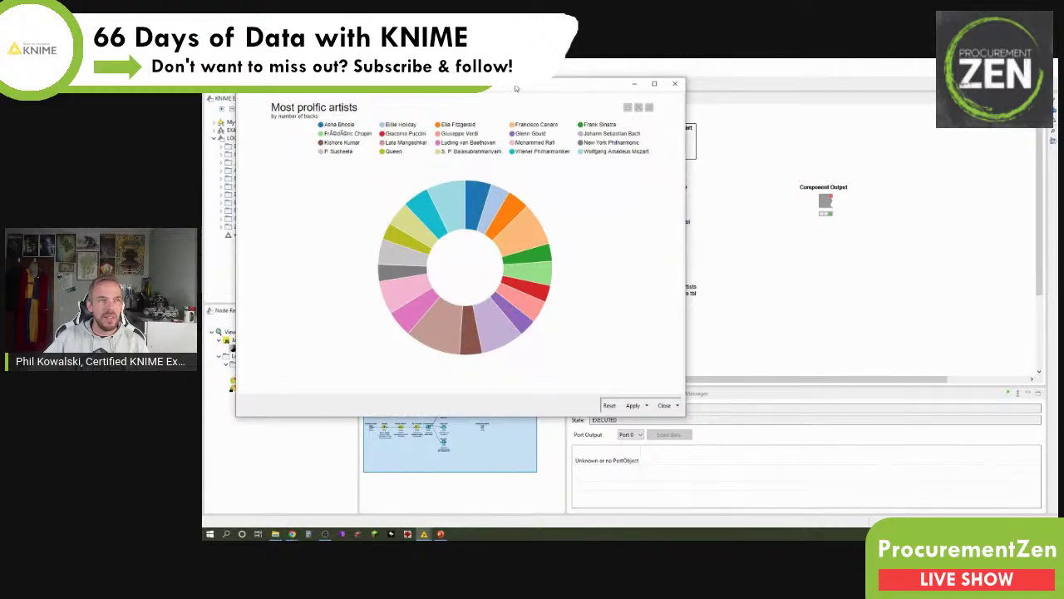
left_click_drag(515, 89, 544, 123)
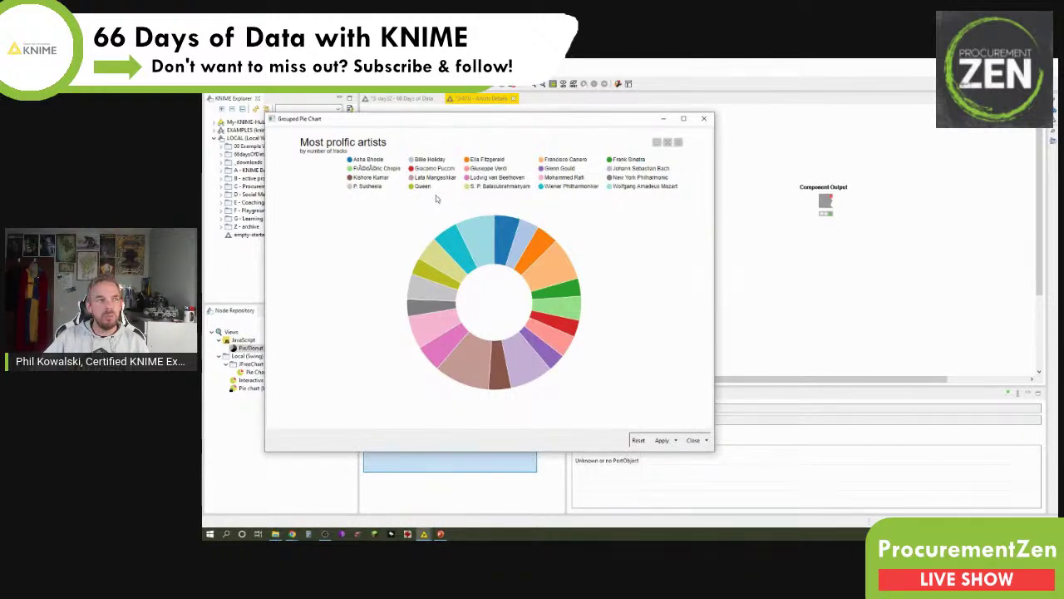
left_click(693, 440)
View the artist colors on page 2 of the Table View's interactive view, and close it discarding changes
right_click(674, 202)
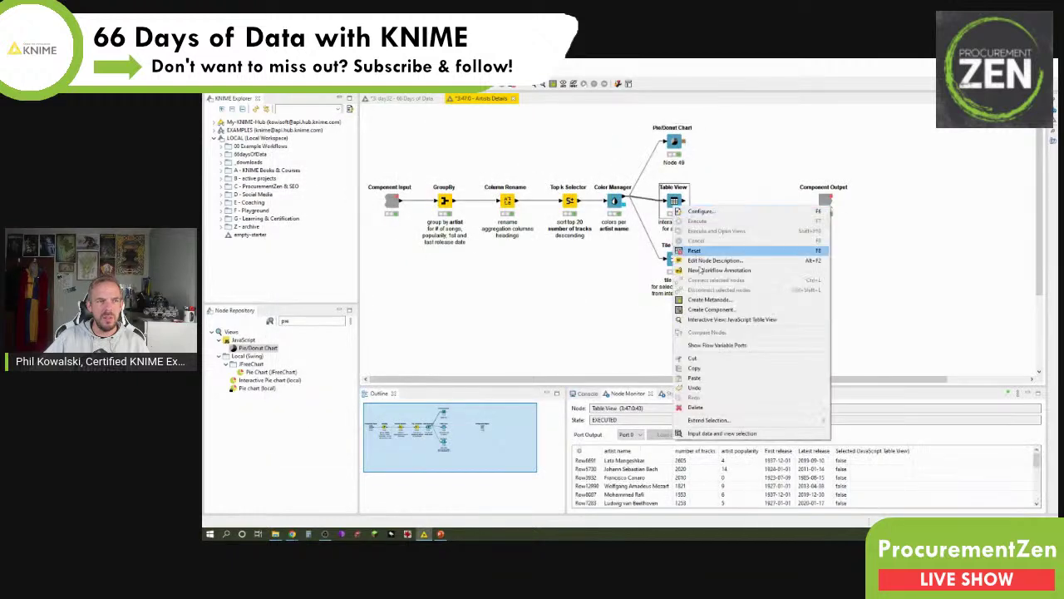
left_click(723, 319)
left_click(792, 379)
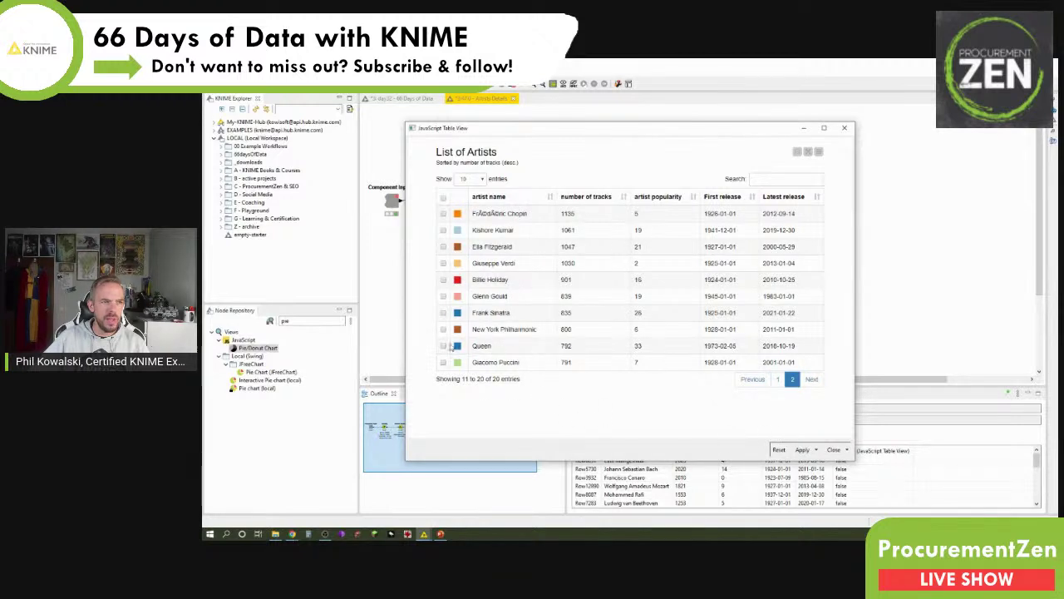
left_click(845, 128)
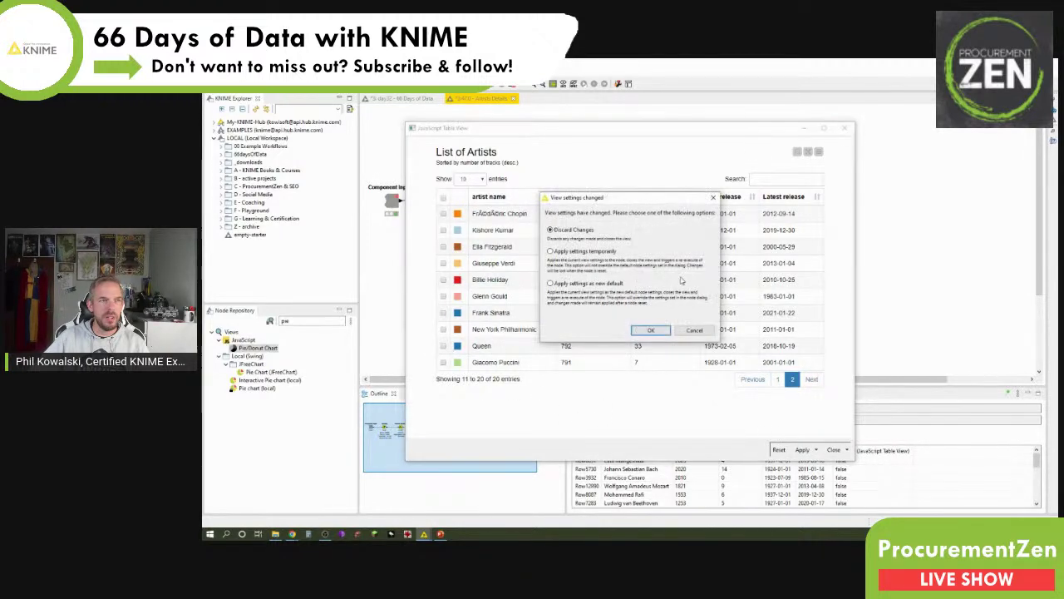
left_click(654, 334)
Enable row colors for the Pie/Donut Chart and re-execute the node with its view open
double_click(673, 142)
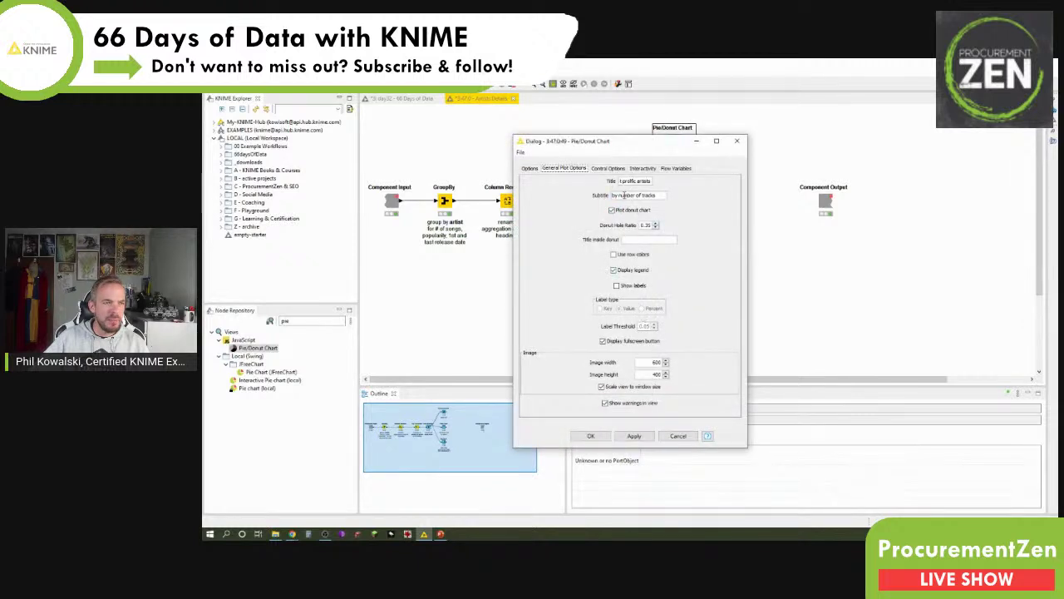
left_click(614, 254)
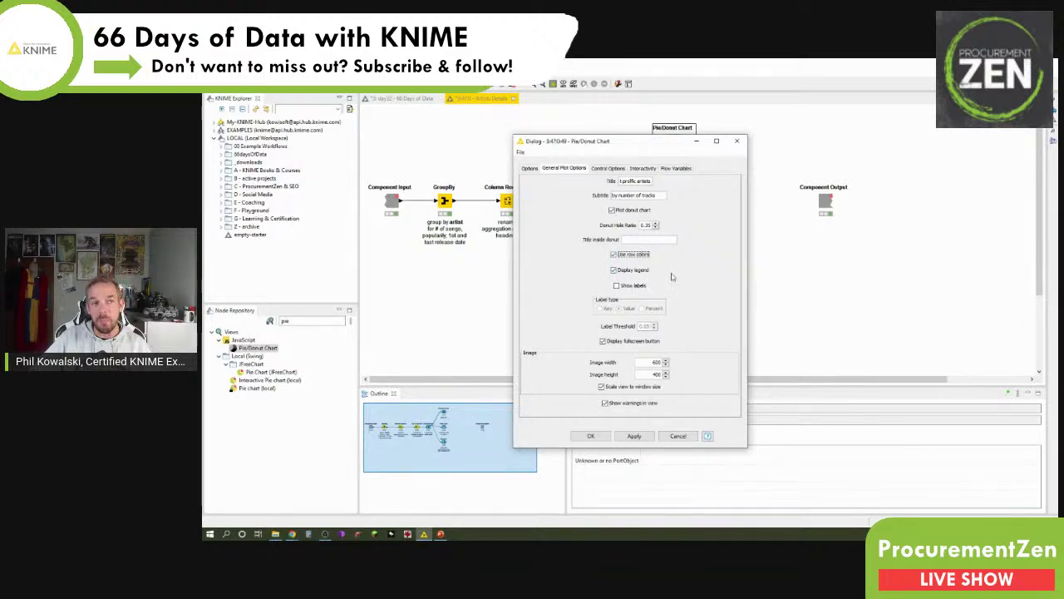
left_click(591, 436)
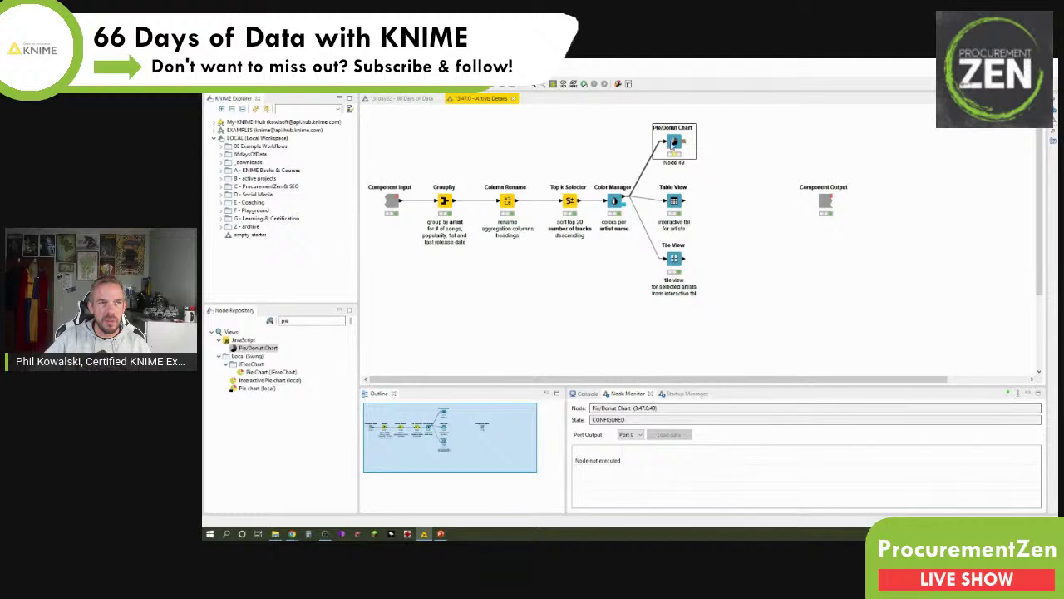
right_click(673, 143)
left_click(684, 167)
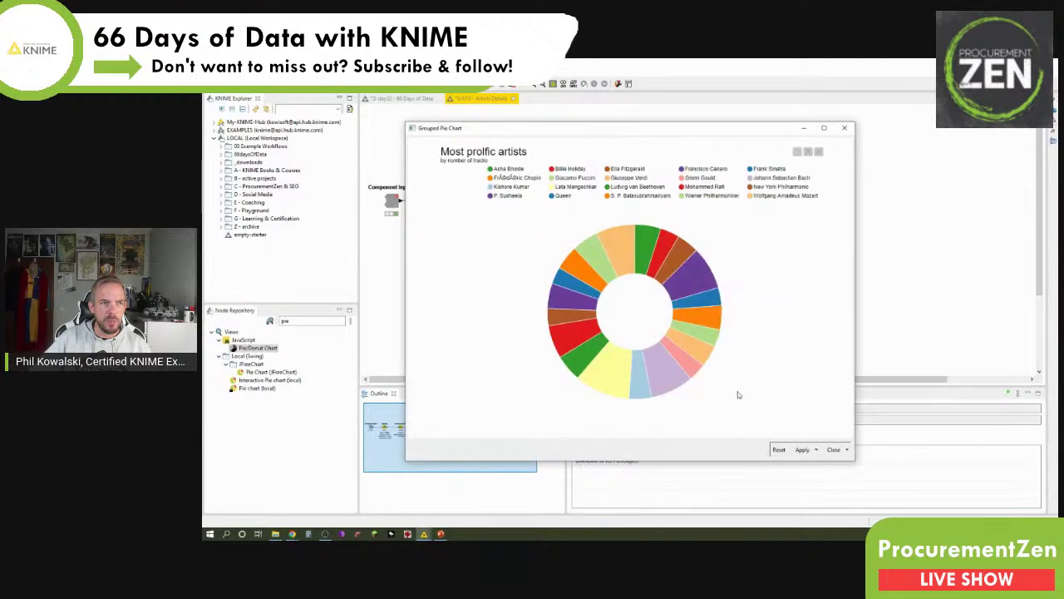
Test the legend filtering by toggling Queen off and on and hiding the first four artists, and close the chart view
left_click(563, 197)
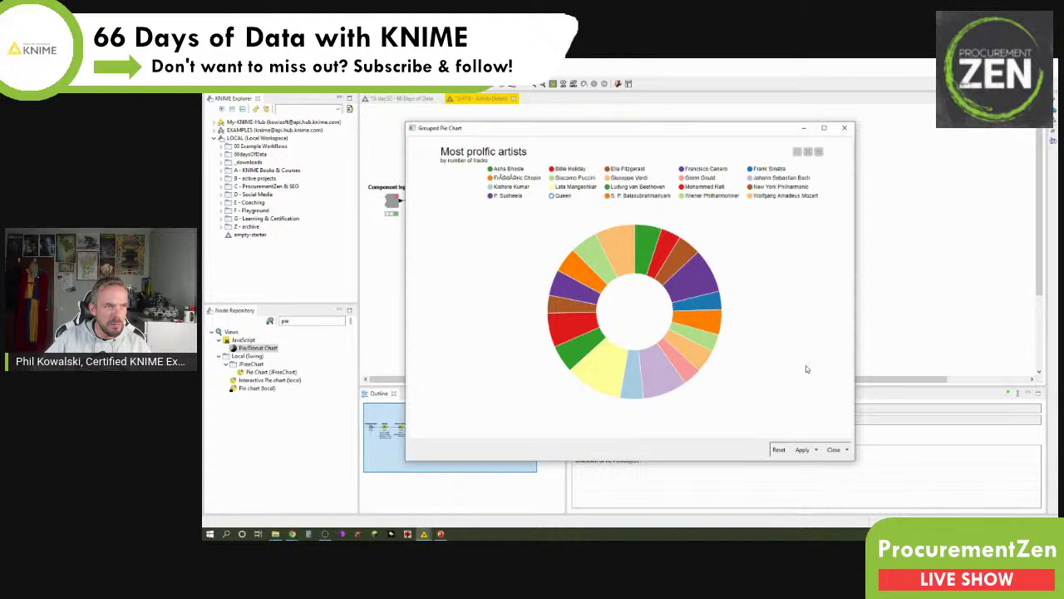
left_click(552, 196)
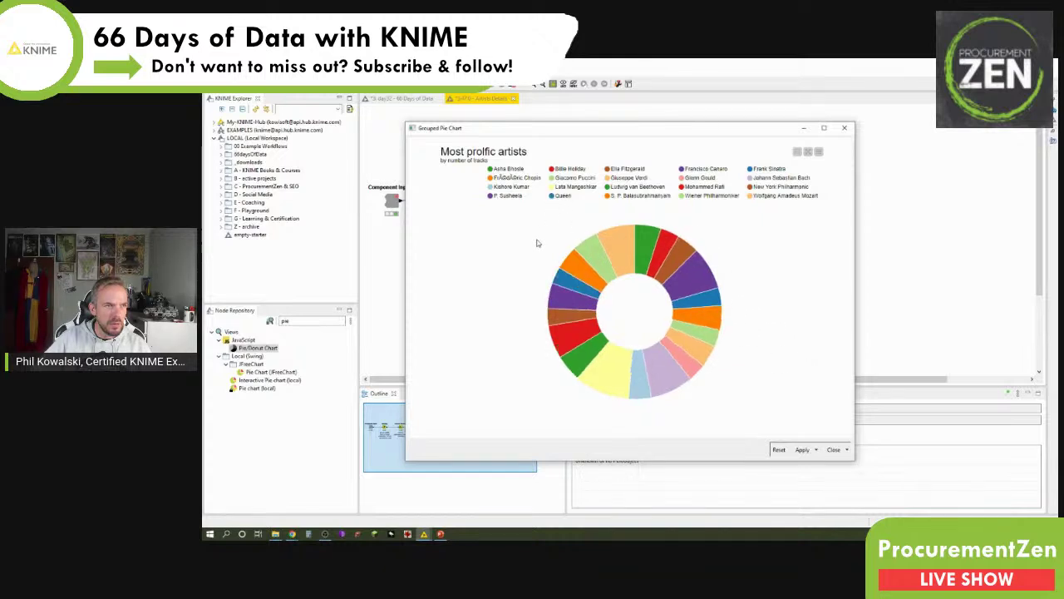
left_click(552, 195)
left_click(552, 196)
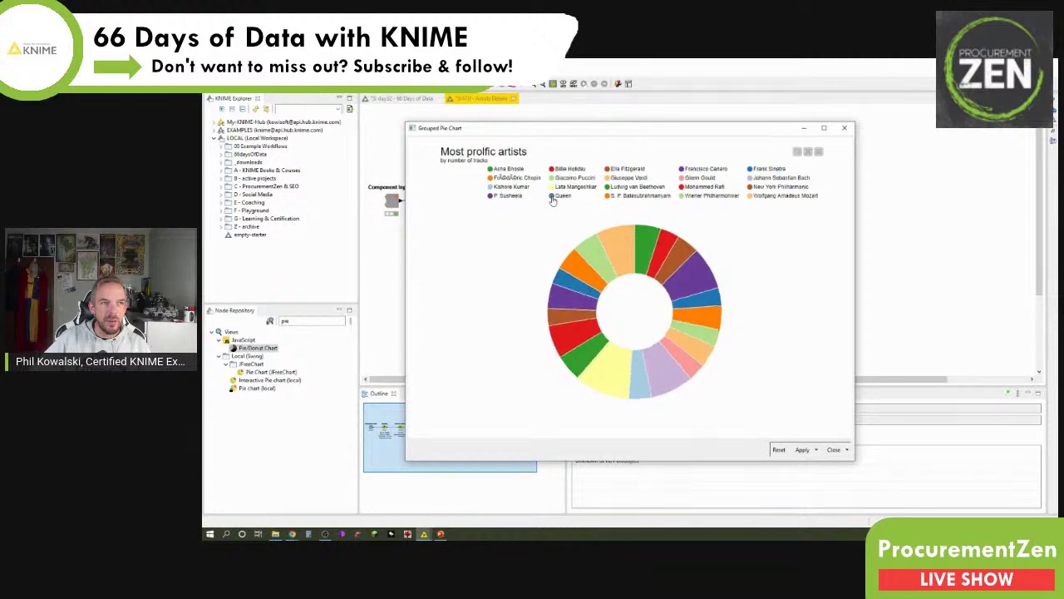
left_click(493, 171)
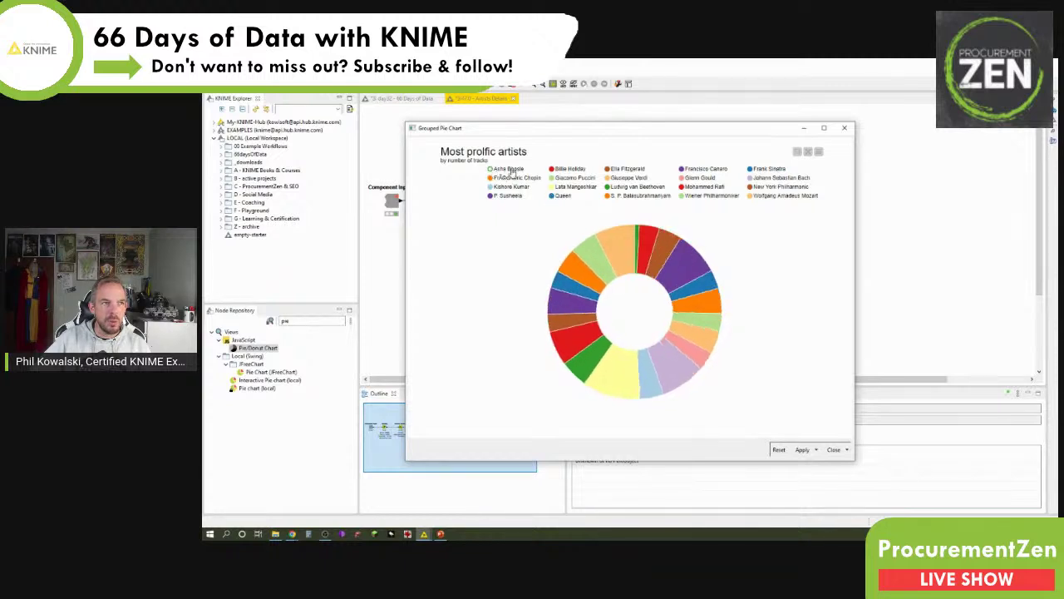
left_click(553, 170)
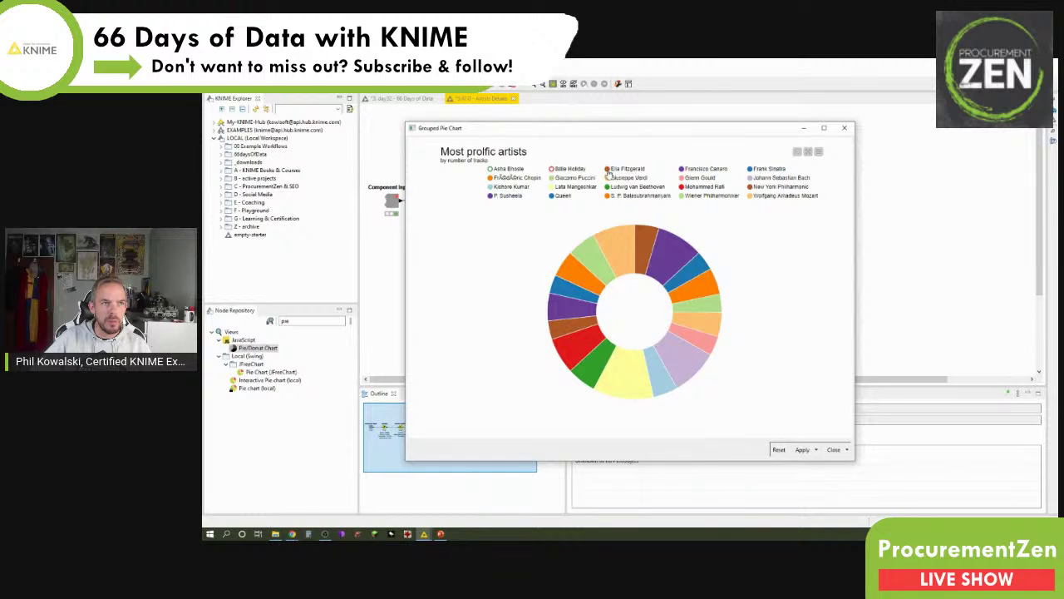
left_click(607, 169)
left_click(682, 170)
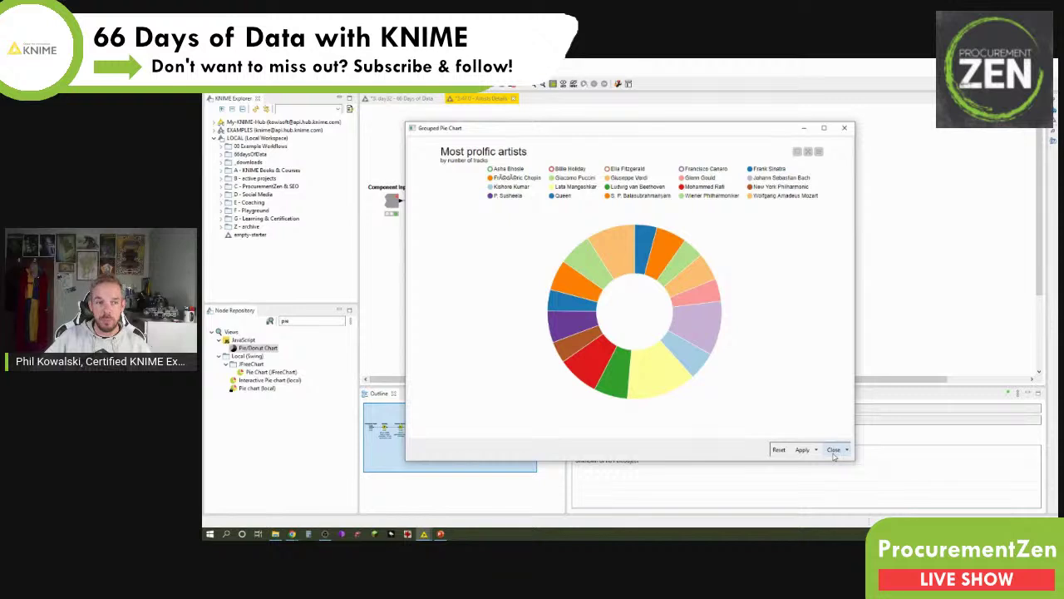
left_click(833, 450)
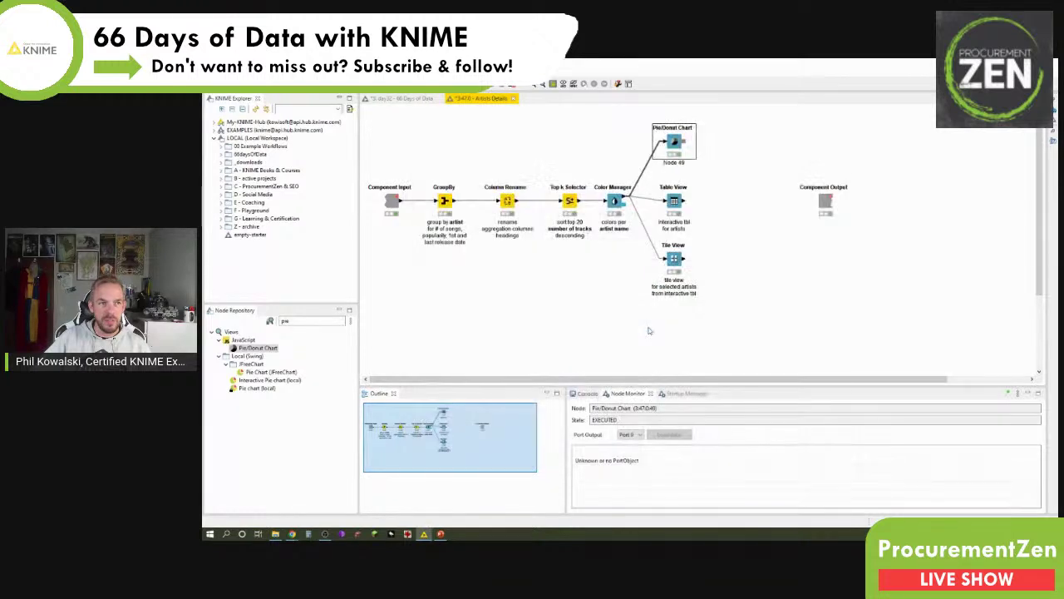
Label the Pie/Donut Chart node "donut chart for most prolific artists" across three lines
left_click(650, 331)
key("F2")
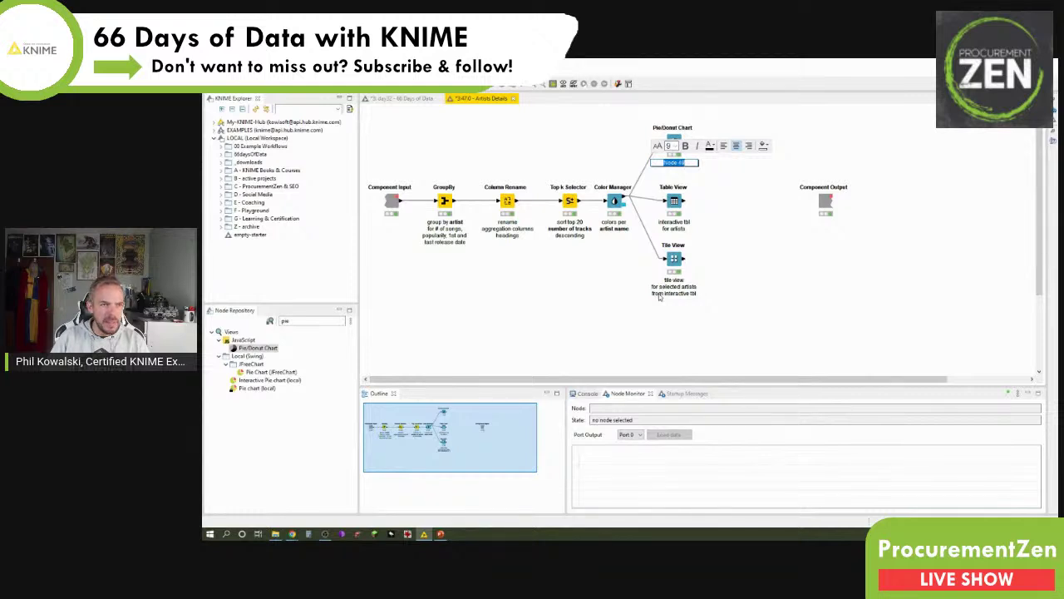
type("donut c")
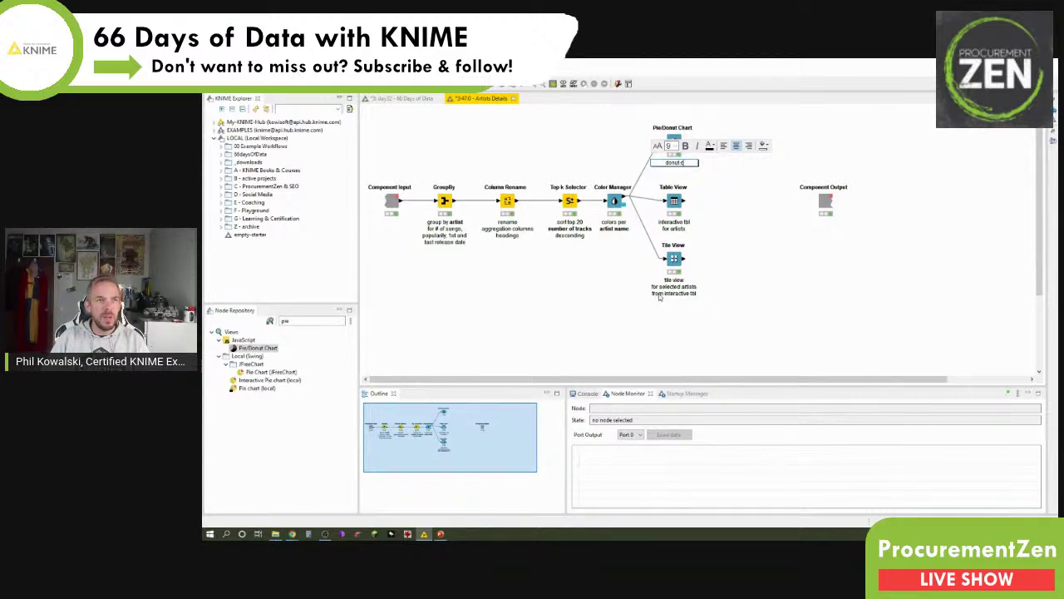
type("hart")
key("Return")
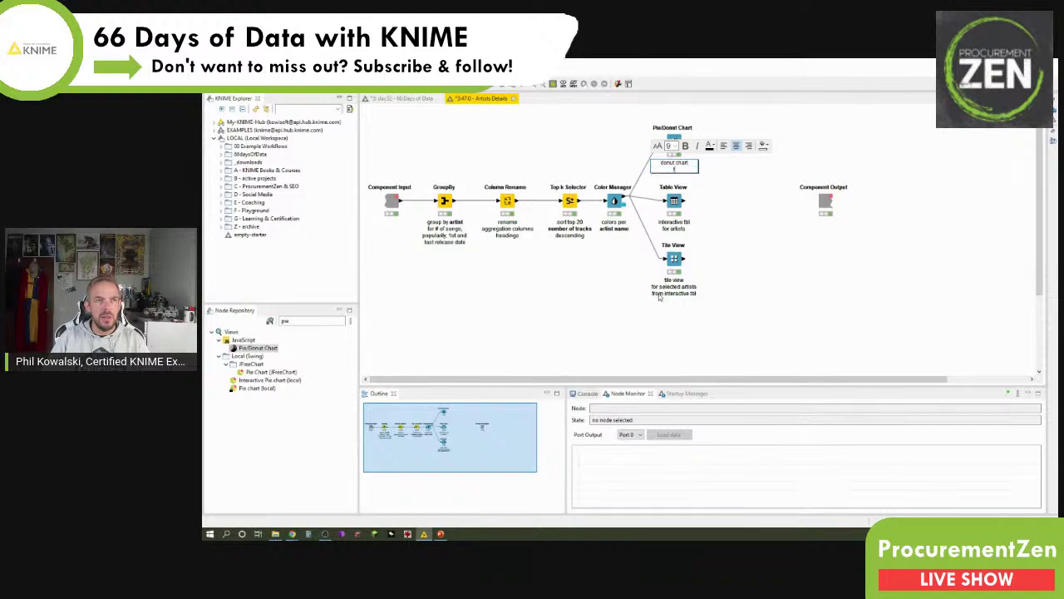
type("for most pl")
type("ol")
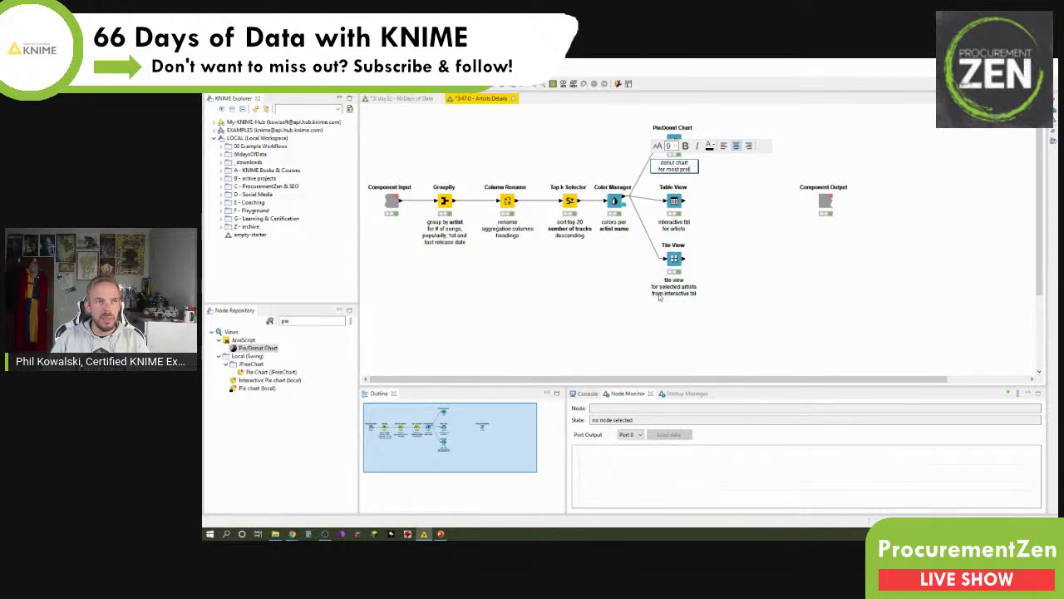
type("ific")
key("Return")
type("artists")
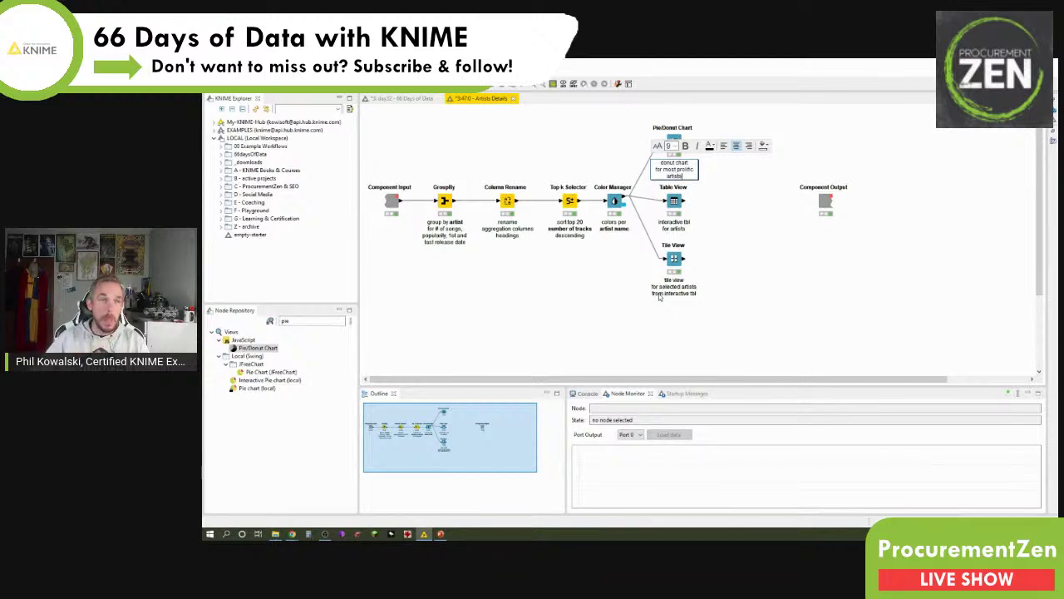
left_click(774, 342)
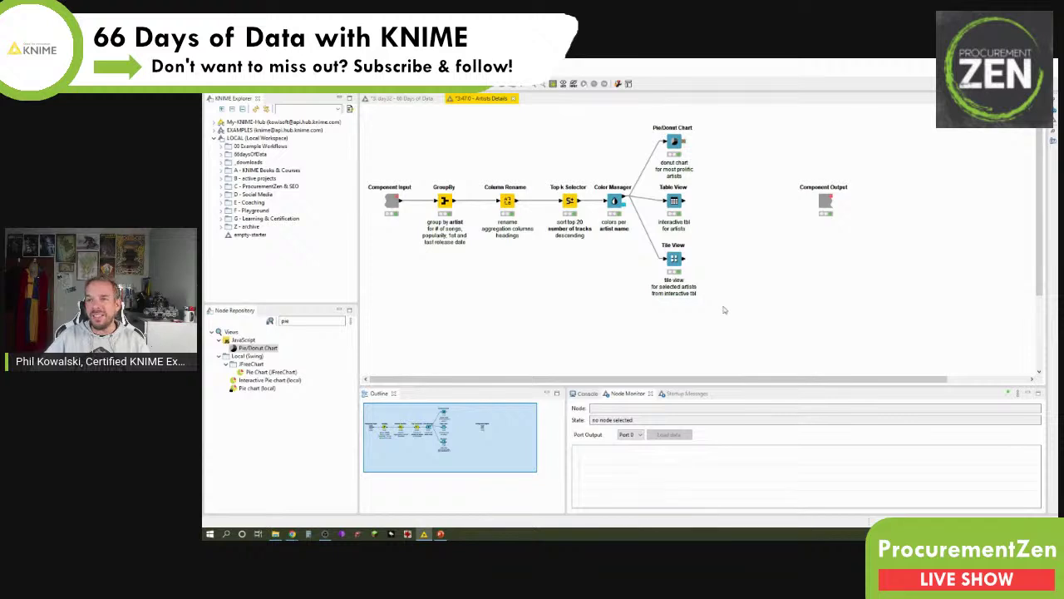
Add a two-column row below the existing views in the Artists Details composite layout and place the Pie/Donut Chart in its first column
left_click(629, 84)
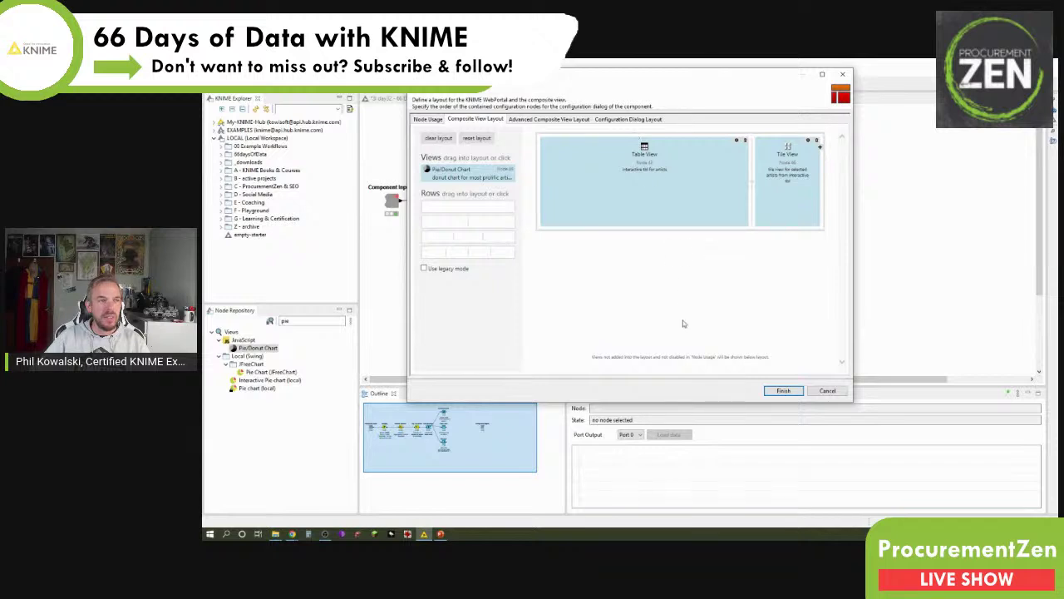
left_click(473, 219)
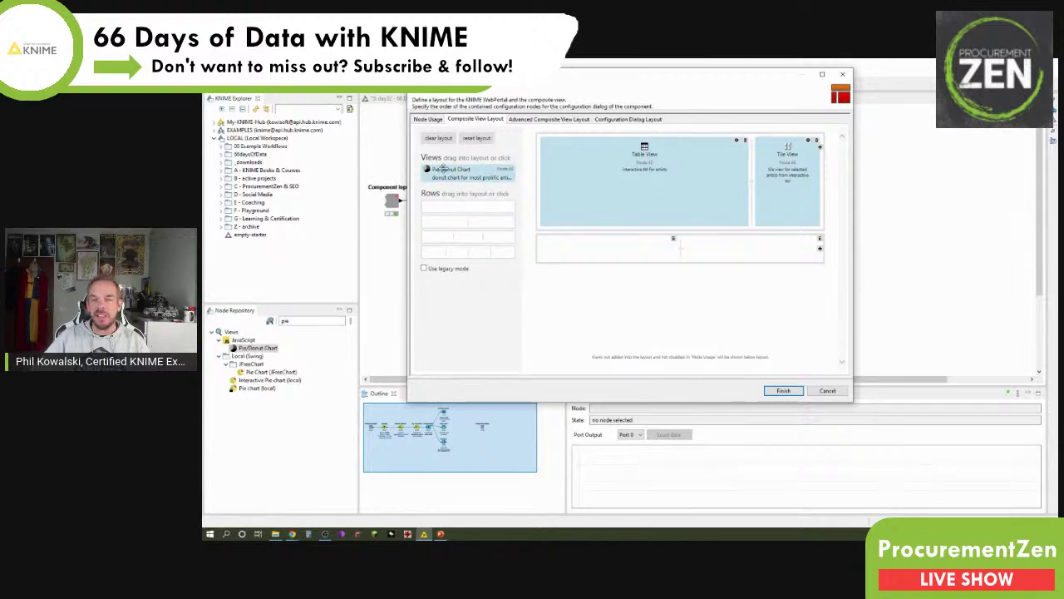
left_click_drag(494, 206, 606, 258)
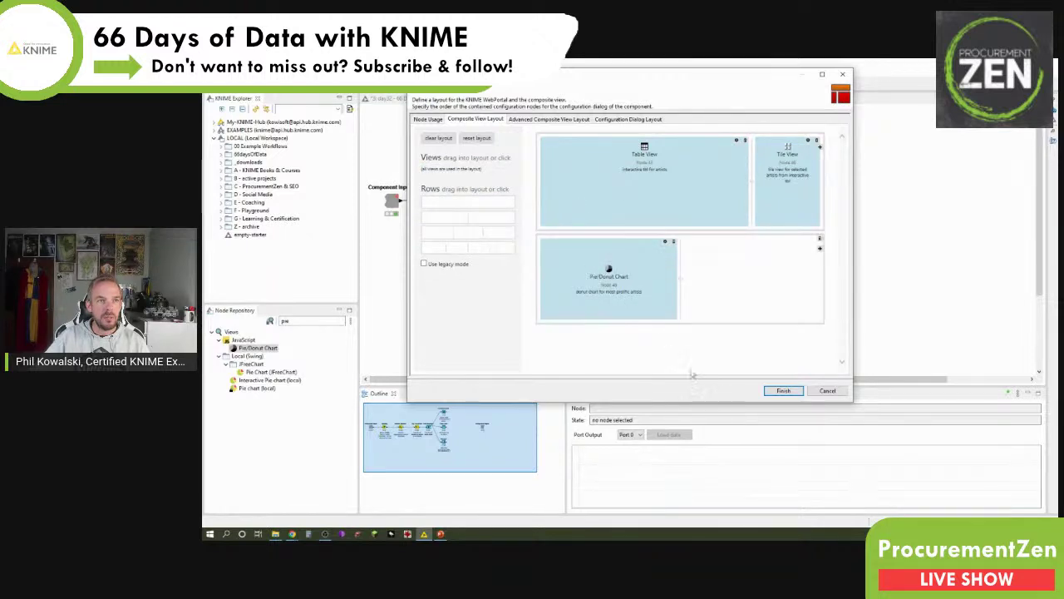
left_click(783, 390)
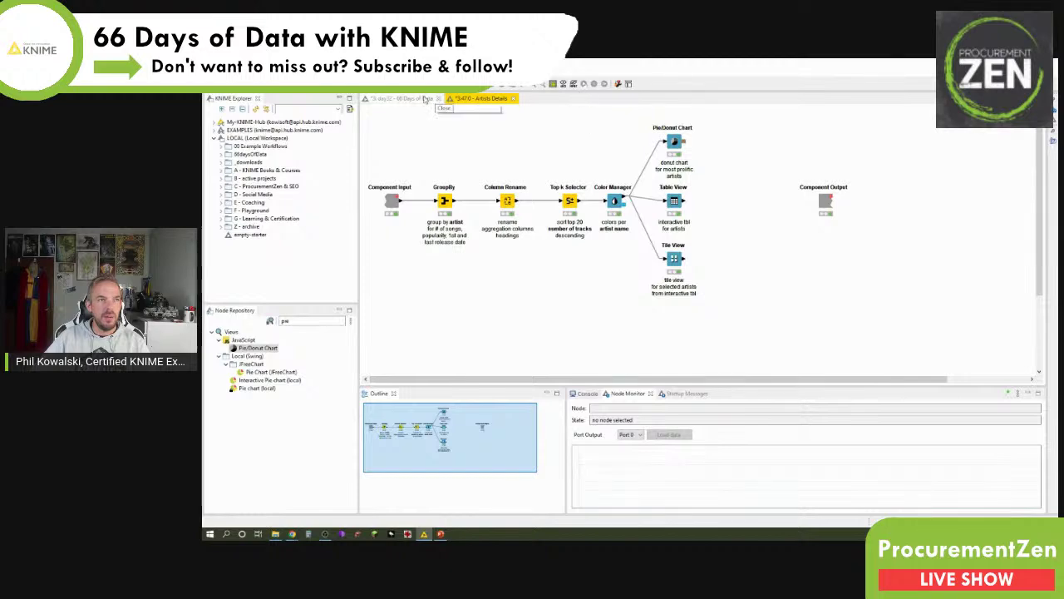
Open the Artists Details component's interactive view from the day32 workflow, maximize it, and examine the donut chart below the table
left_click(416, 99)
right_click(705, 235)
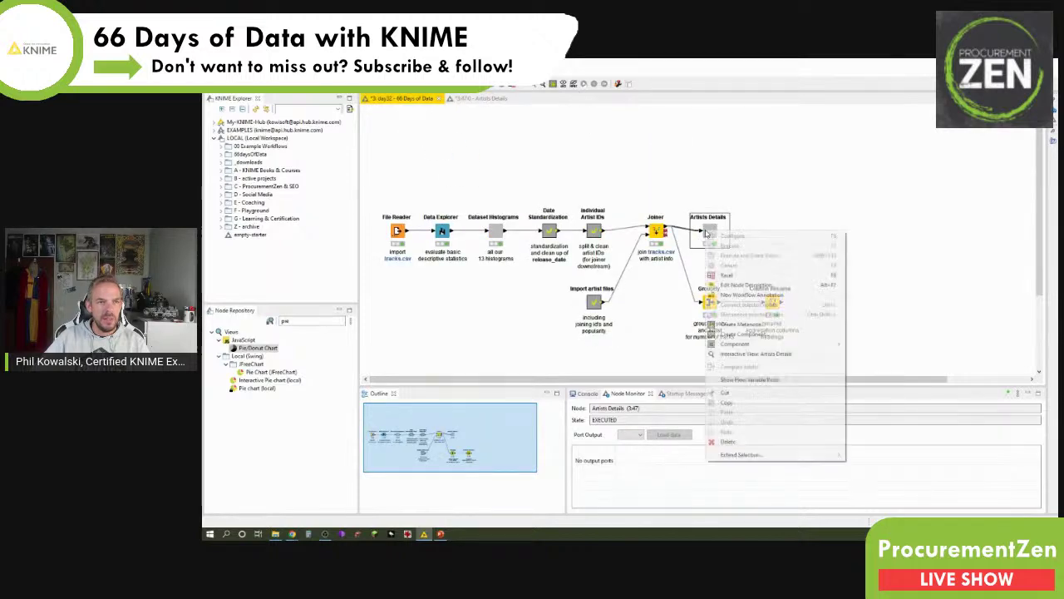
left_click(758, 354)
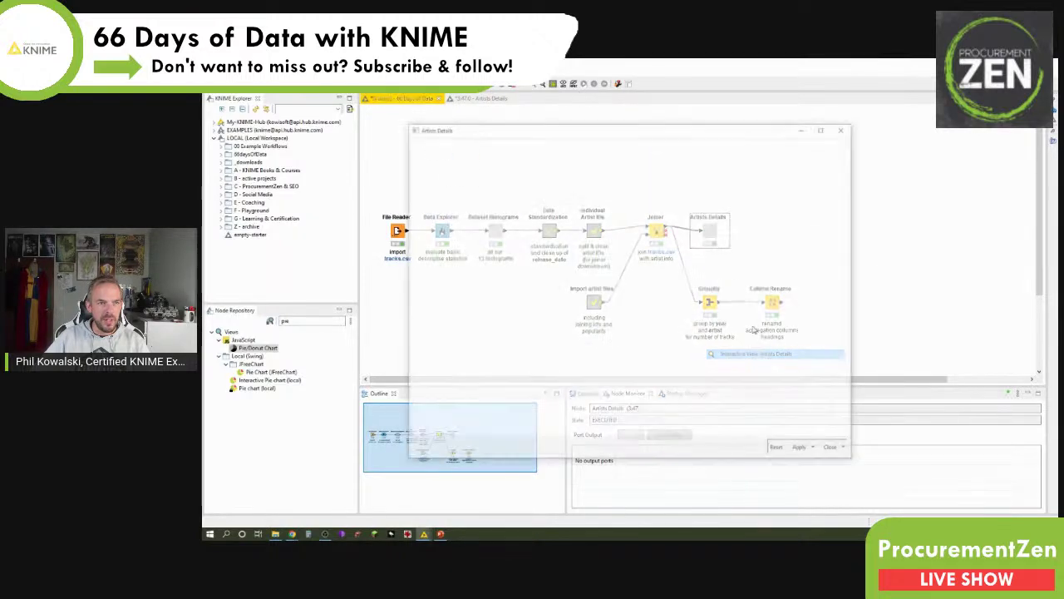
left_click(820, 130)
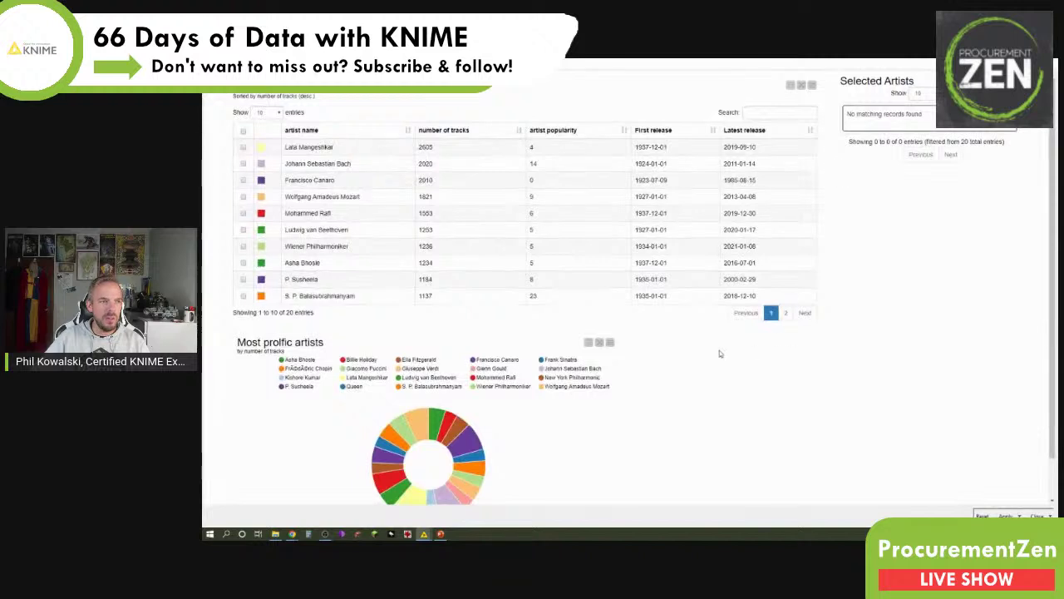
scroll(719, 350, "down", 1)
mouse_move(456, 372)
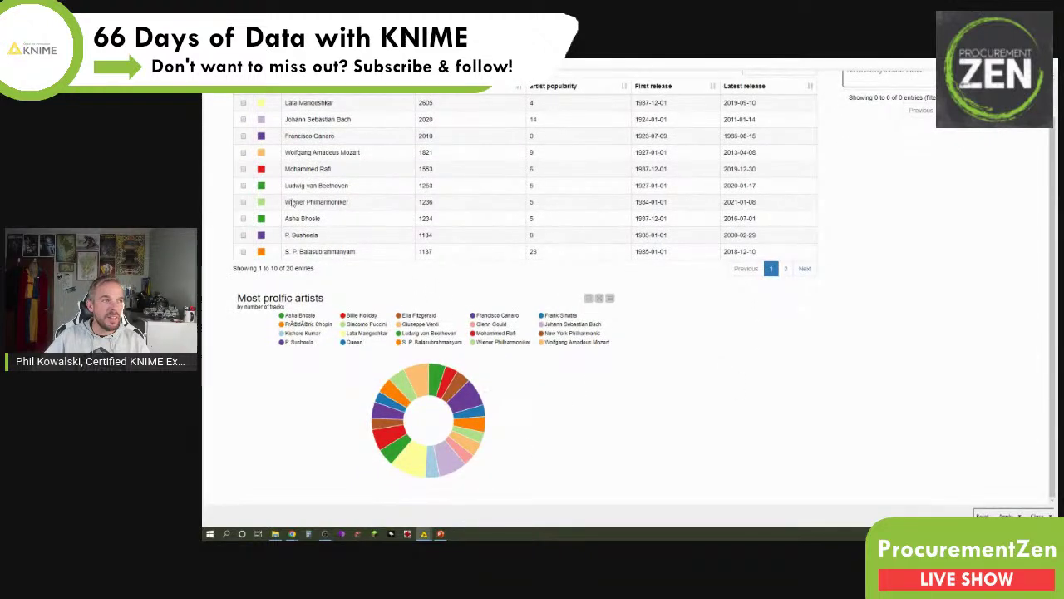
Select Queen and Frank Sinatra on page 2 of the artist table and check how the tiles and donut chart reflect the selection
left_click(786, 268)
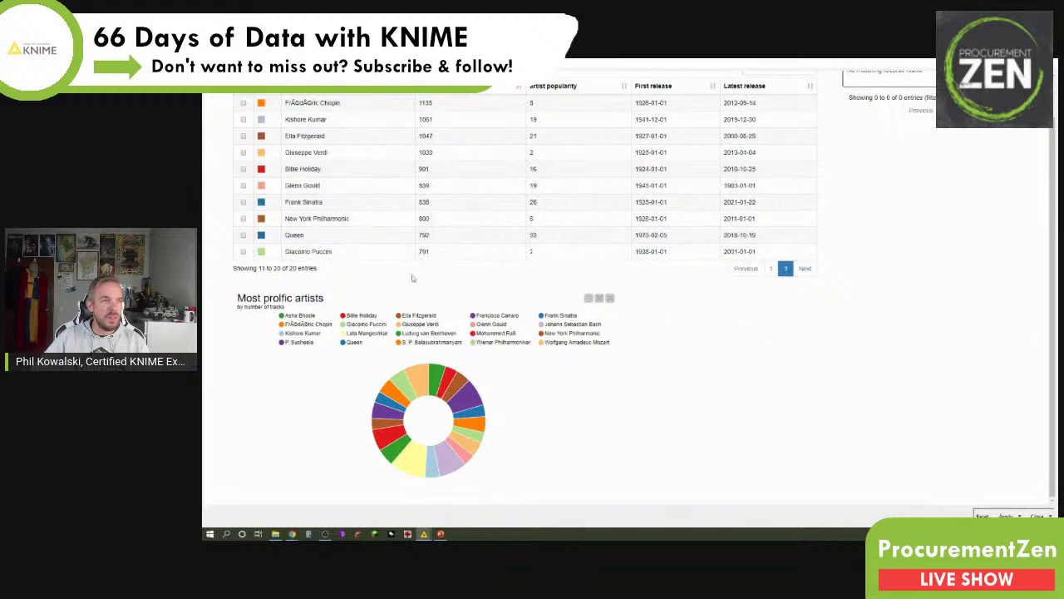
left_click(244, 237)
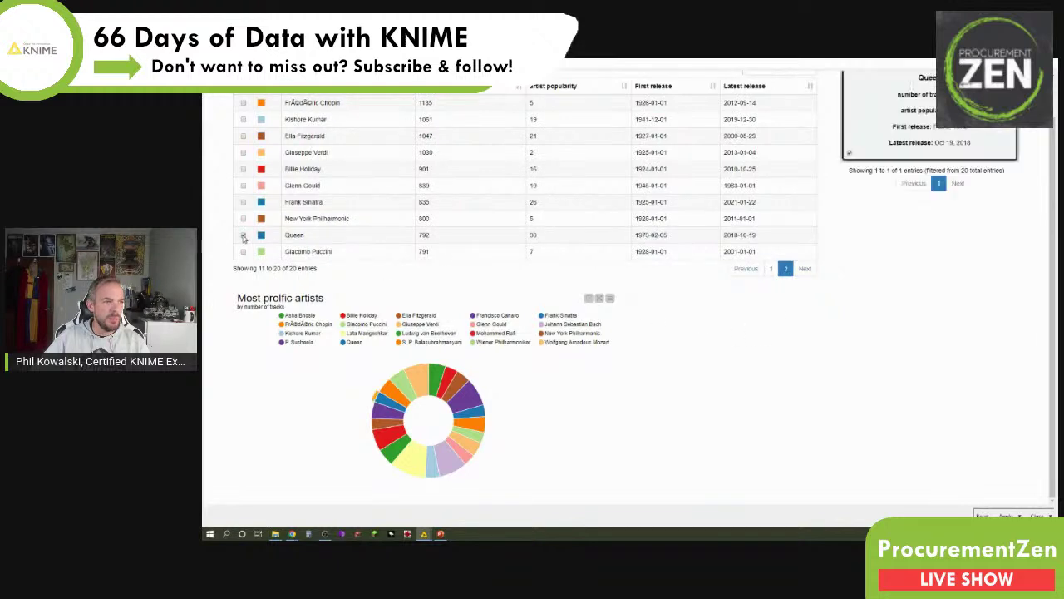
scroll(818, 280, "up", 1)
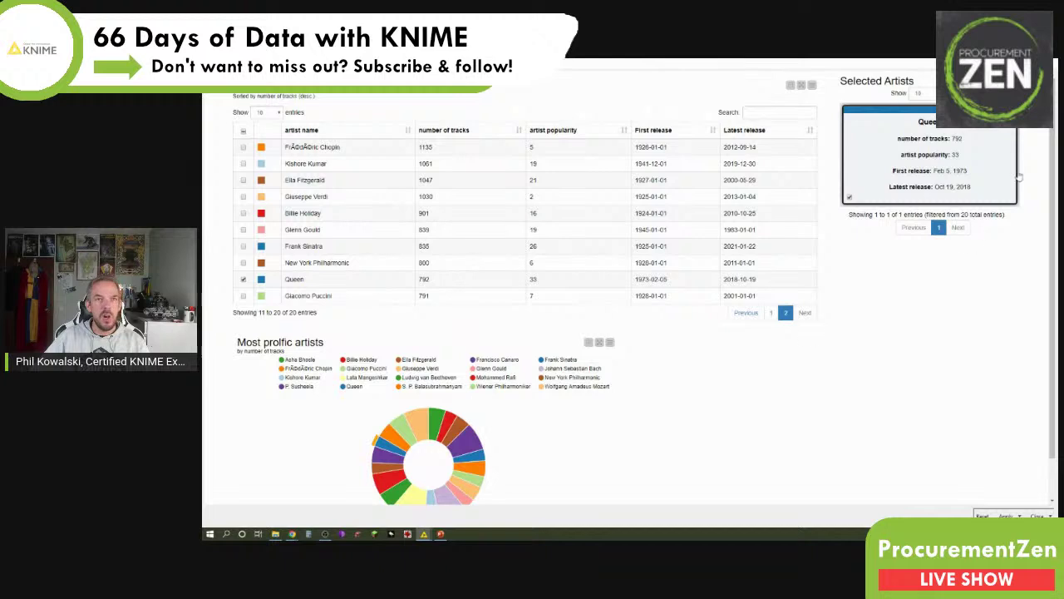
scroll(792, 344, "down", 1)
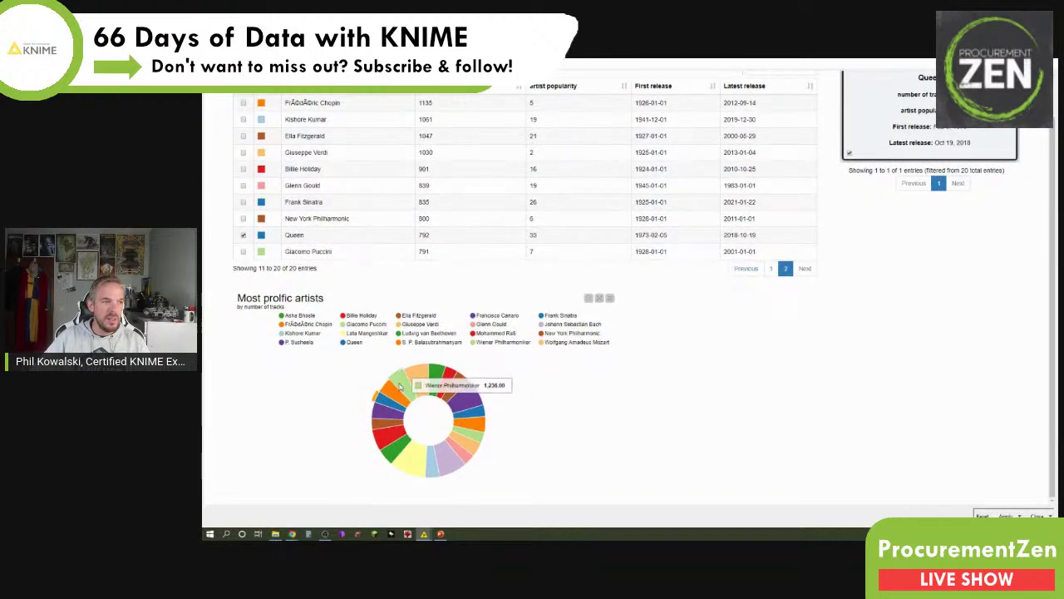
mouse_move(378, 416)
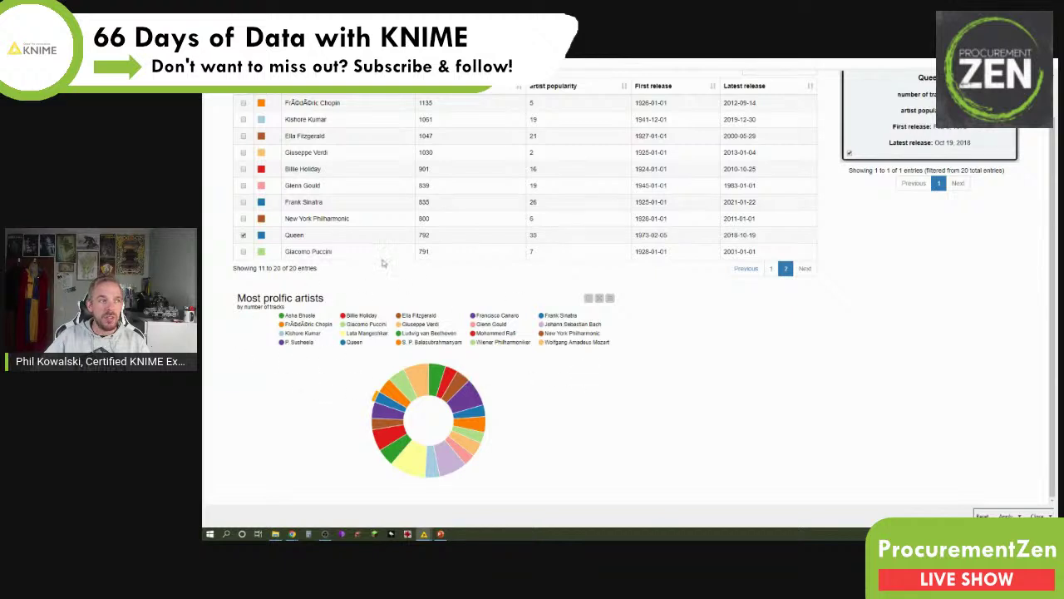
left_click(243, 203)
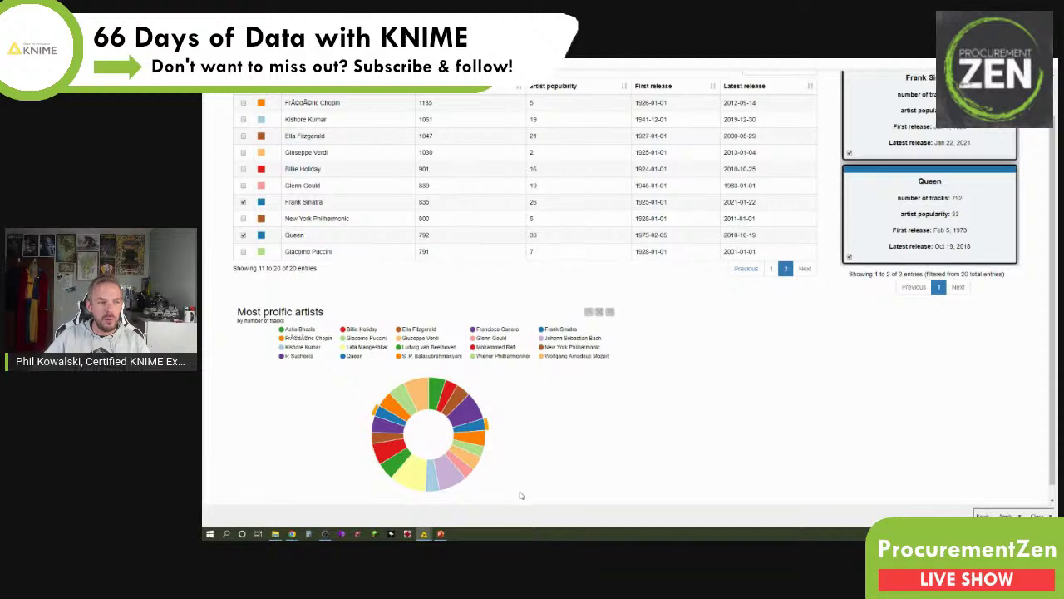
mouse_move(474, 427)
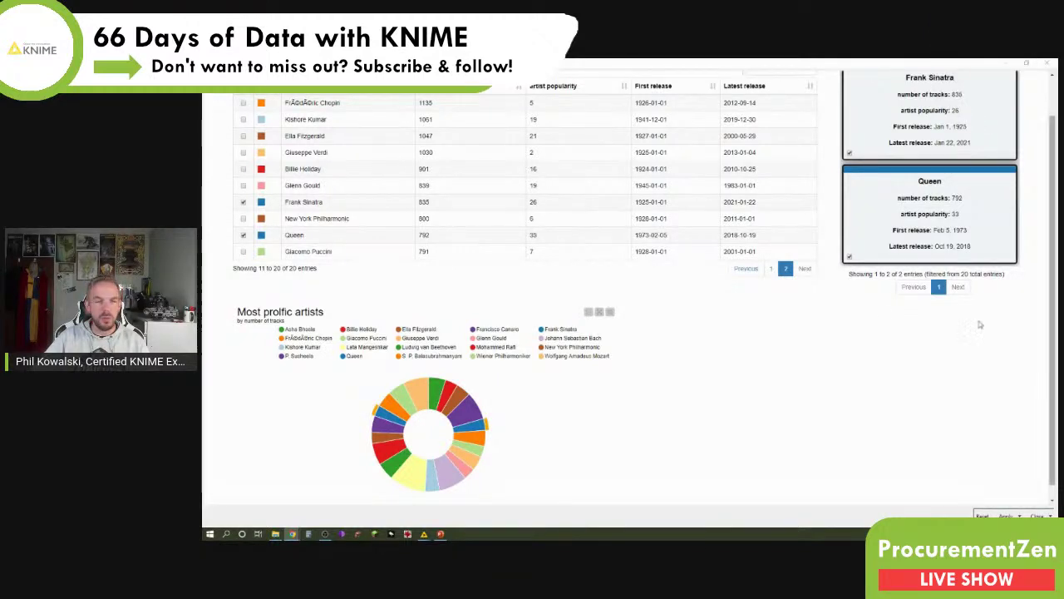
scroll(898, 219, "up", 1)
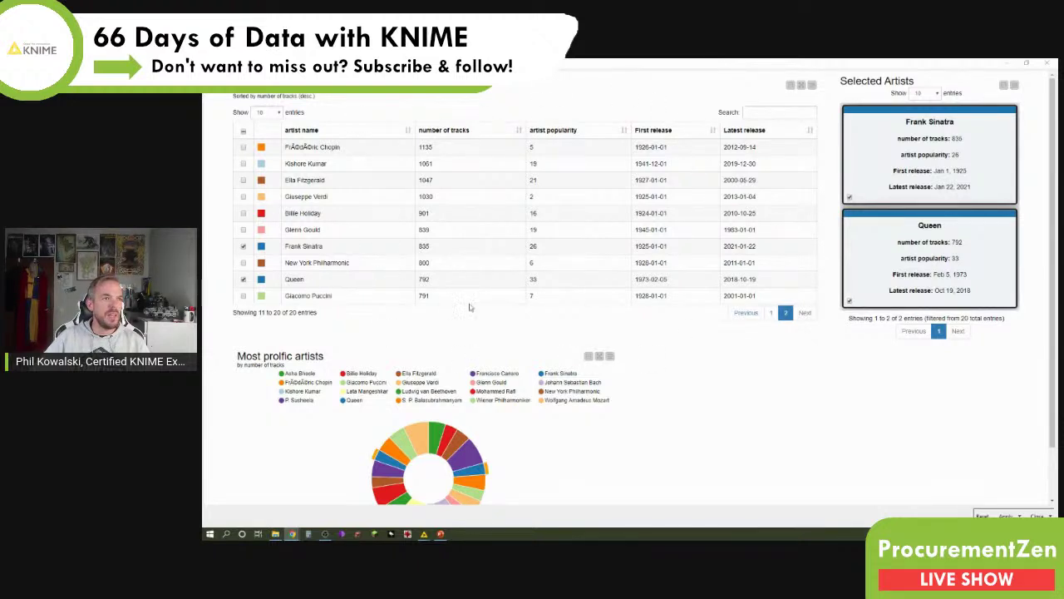
scroll(507, 416, "down", 1)
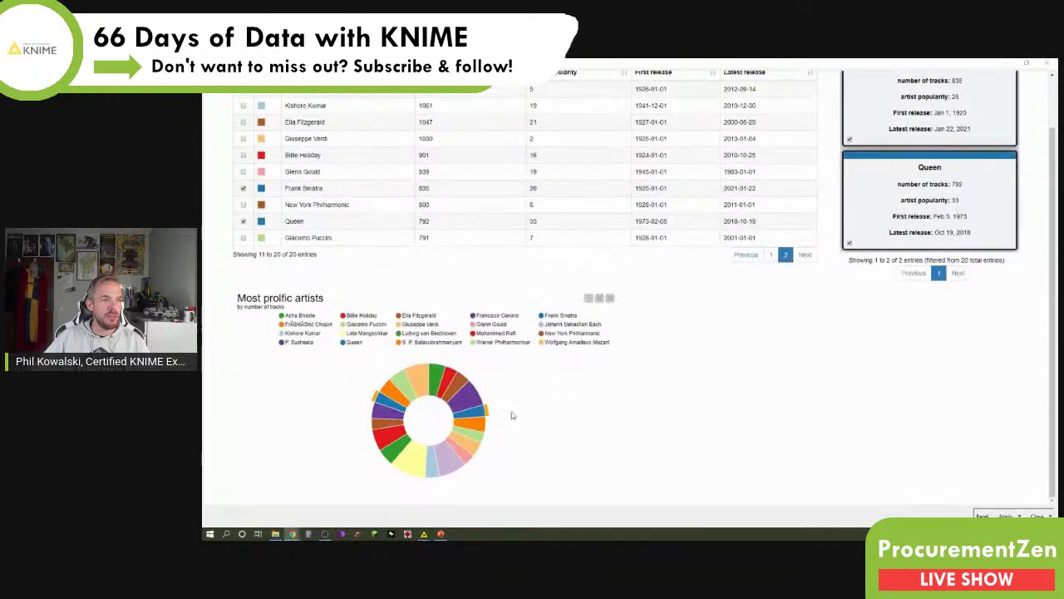
Deselect Queen and Frank Sinatra, select the Francisco Canaro slice in the donut chart, and check the selection on table page 1
left_click(243, 221)
left_click(242, 202)
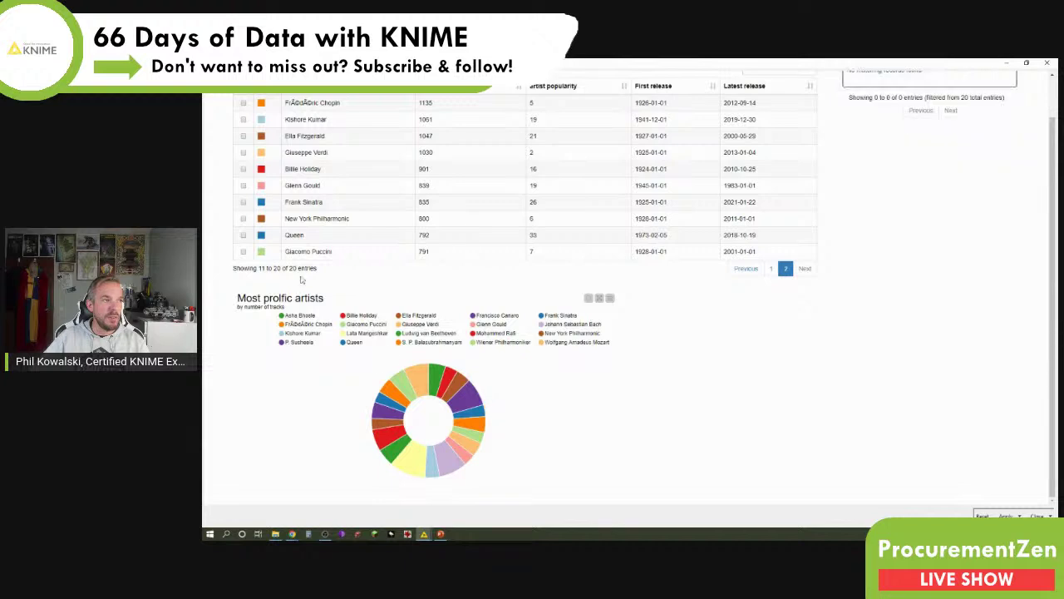
mouse_move(470, 403)
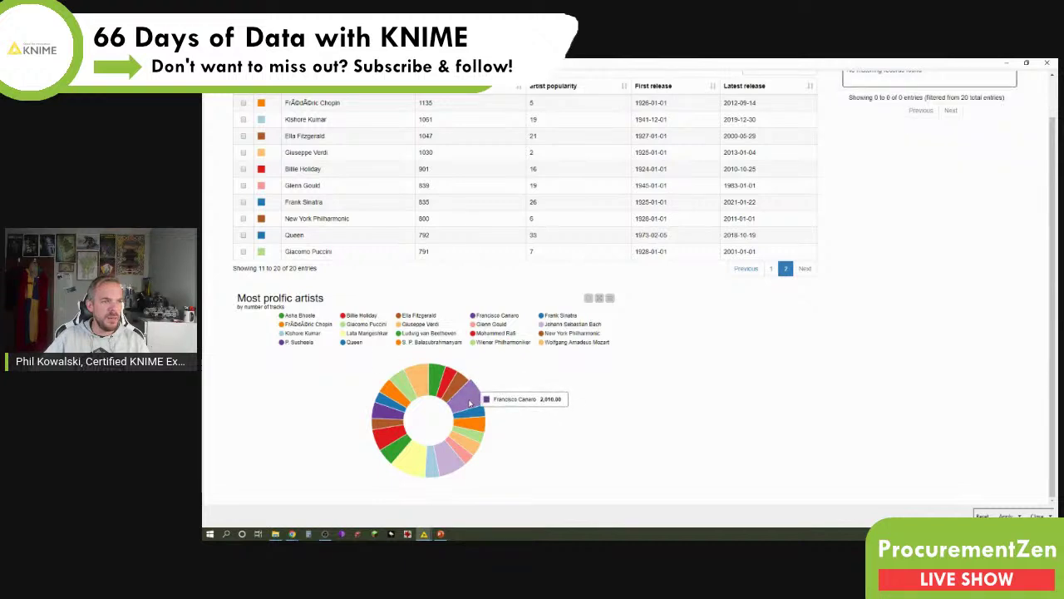
left_click(470, 404)
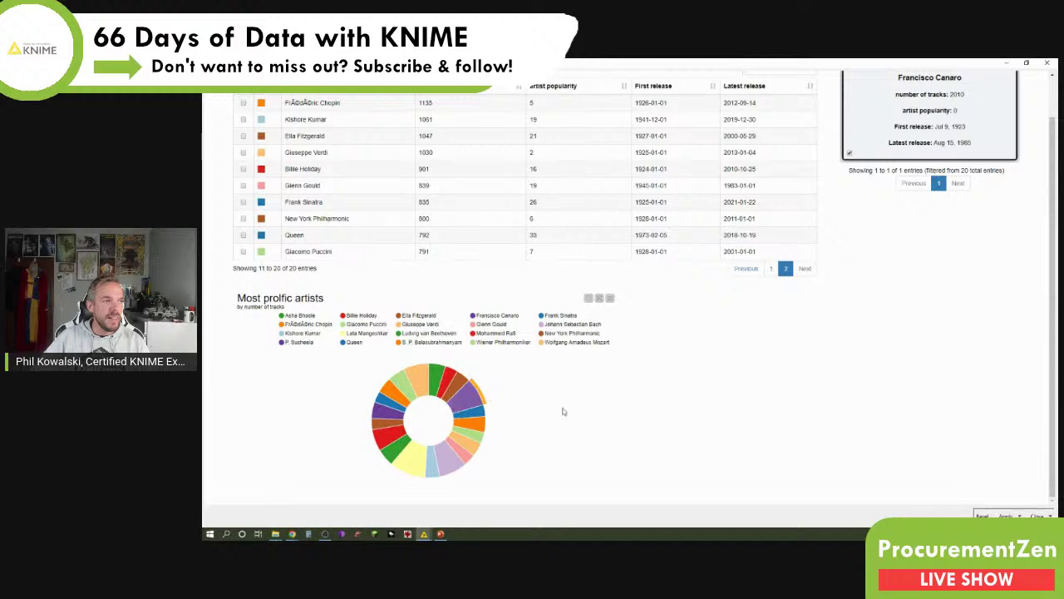
left_click(771, 267)
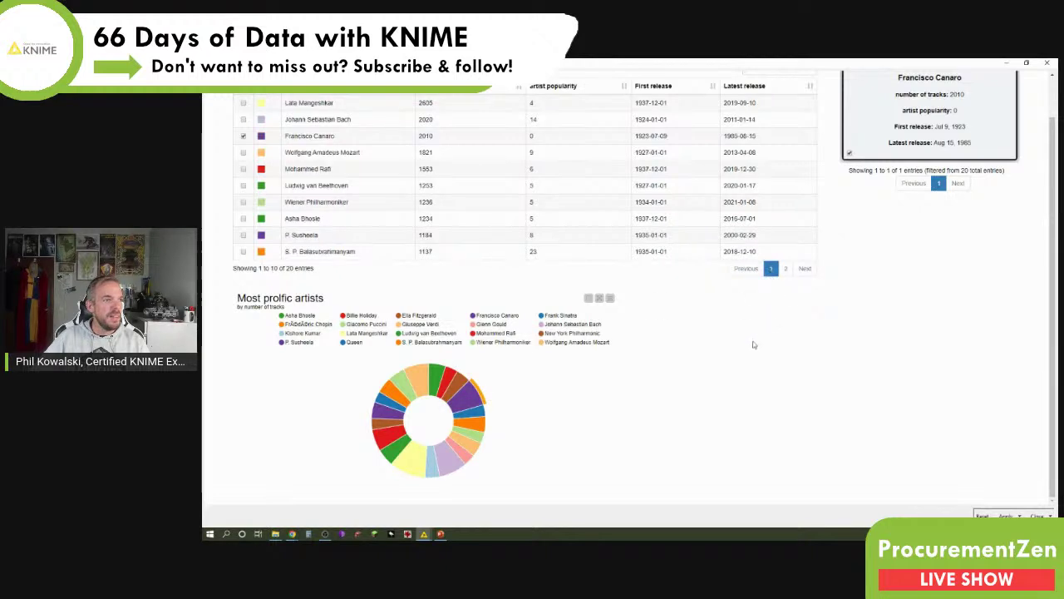
scroll(865, 278, "up", 1)
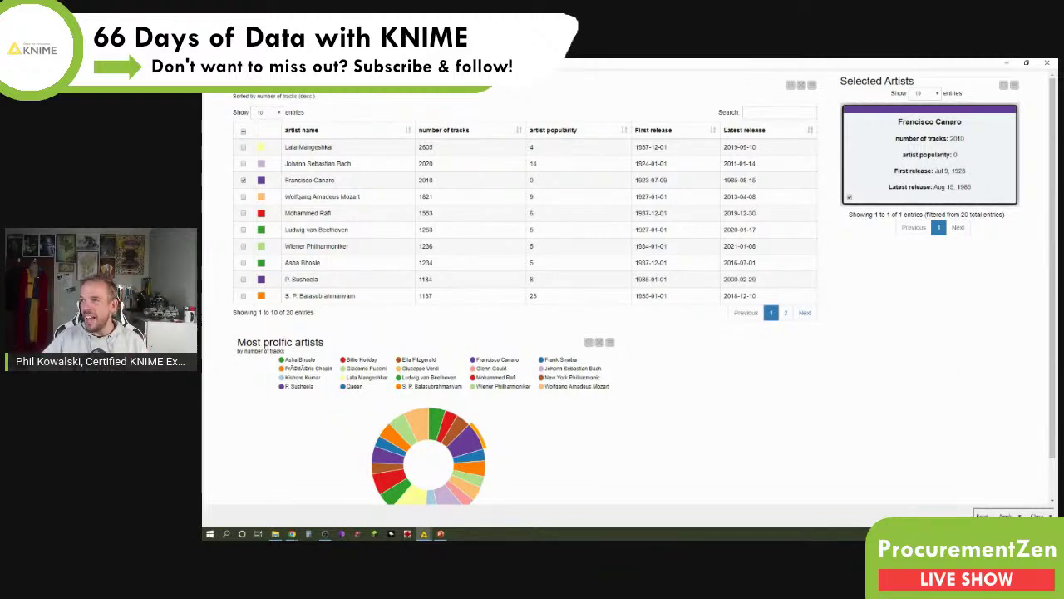
Review the combined artist dashboard once more and close the interactive view, discarding the changed view settings
key("alt+Tab")
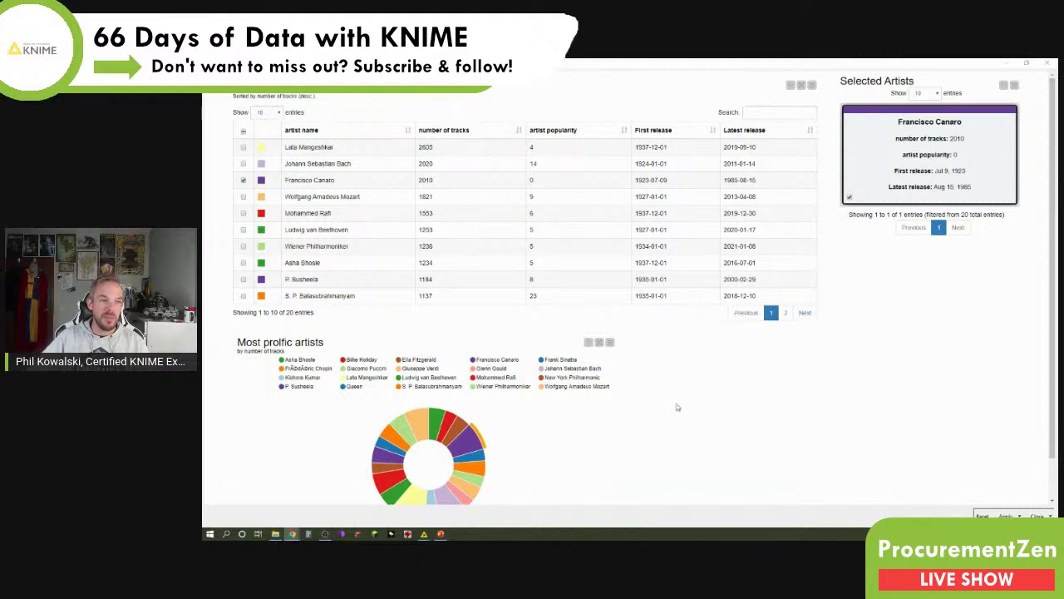
scroll(677, 407, "down", 1)
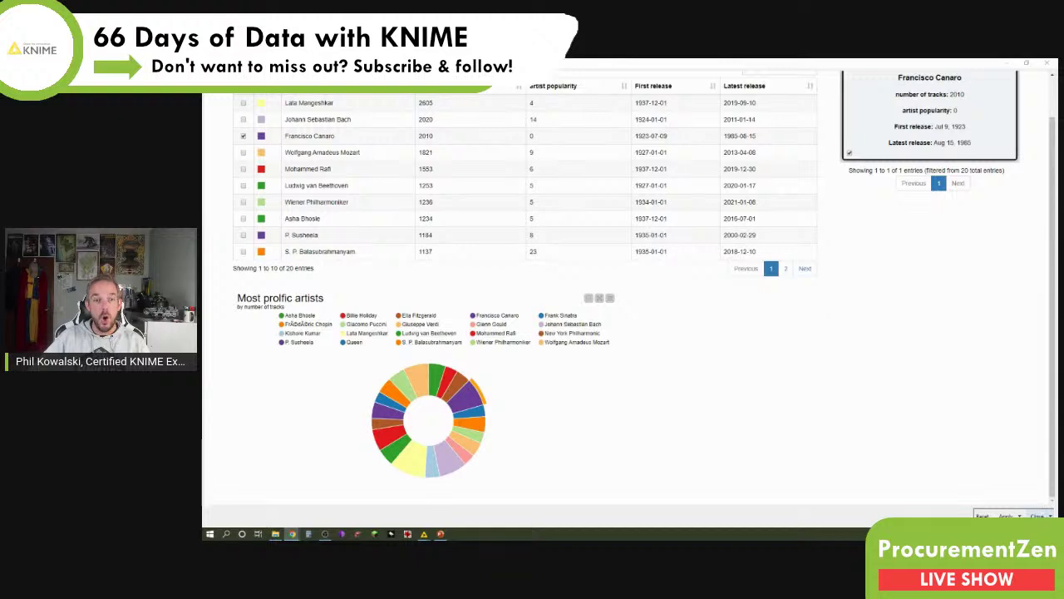
left_click(1037, 515)
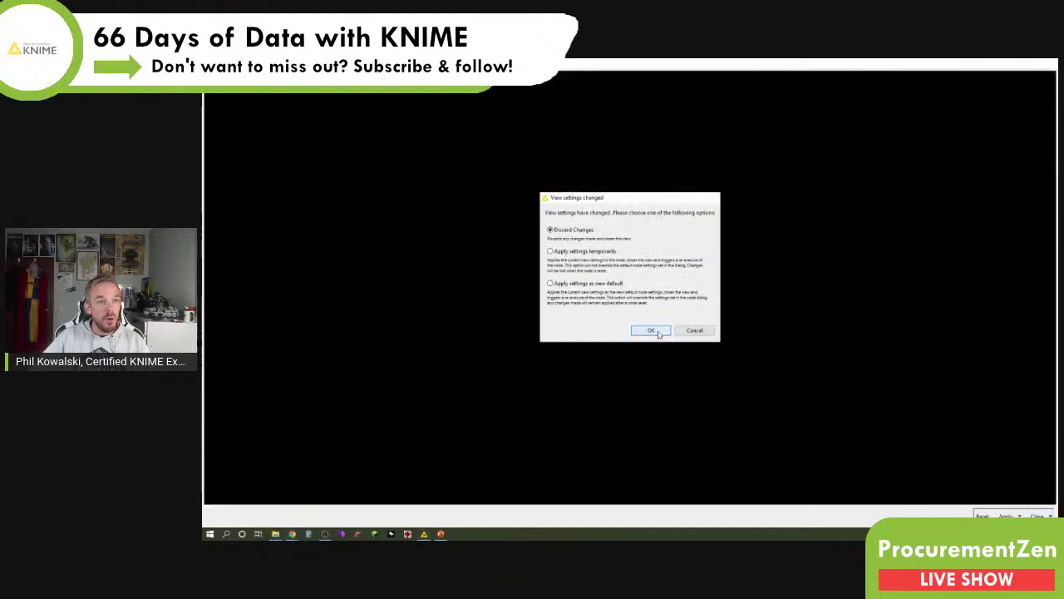
left_click(651, 331)
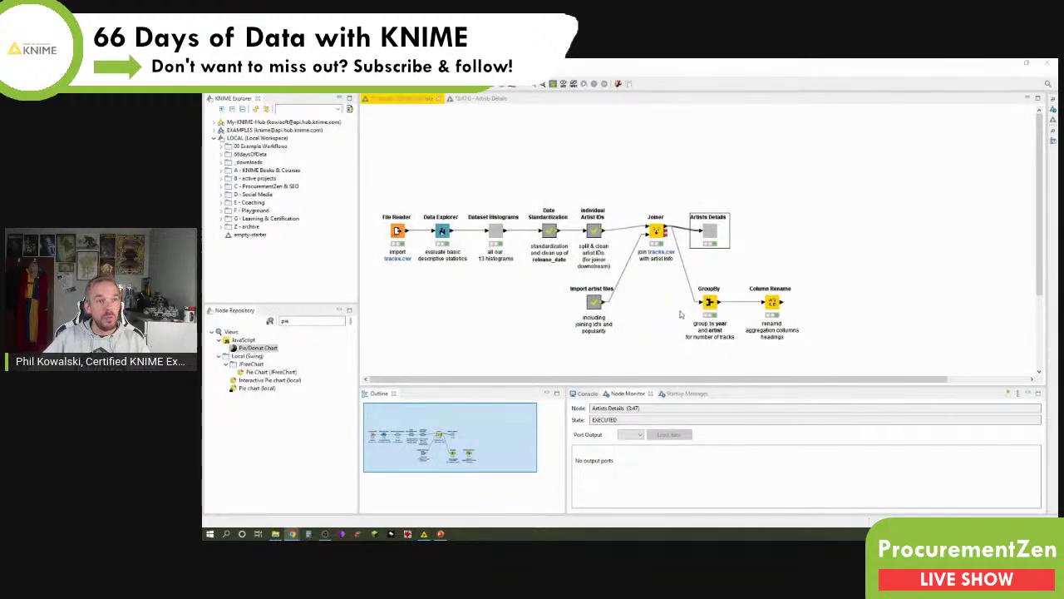